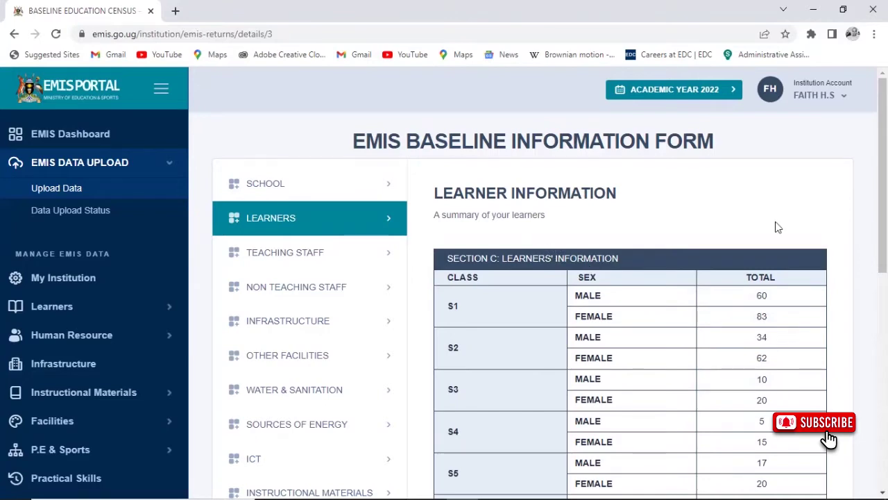
Download the Excel template from Update Learners' Information's Upload Ugandan Learners option
{"action": "scroll", "coordinate": [708, 372], "scroll_direction": "down", "scroll_amount": 7}
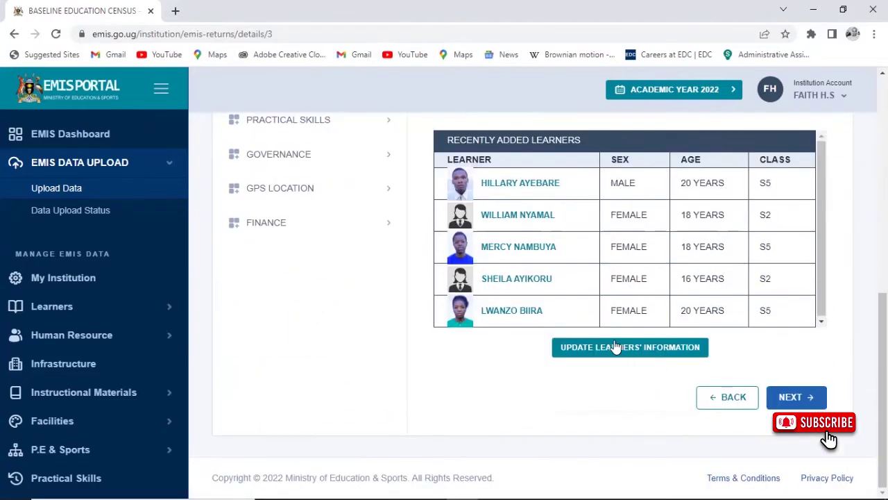
{"action": "left_click", "coordinate": [621, 345]}
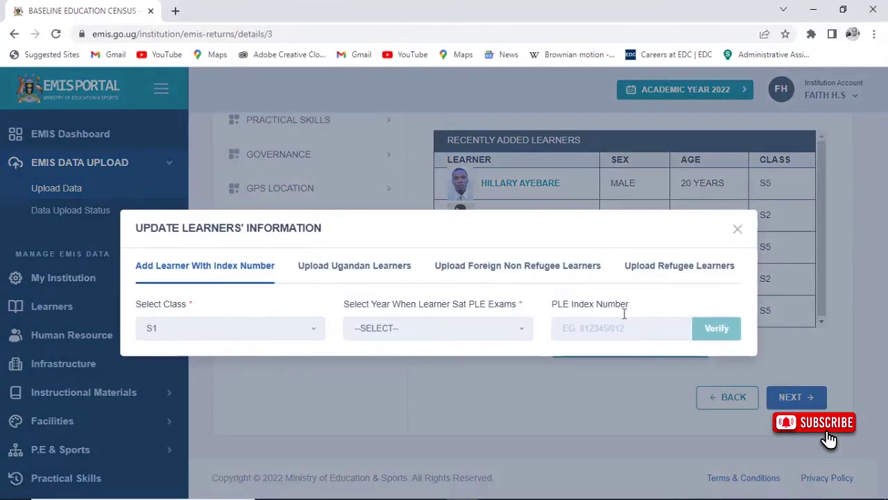
{"action": "left_click", "coordinate": [386, 269]}
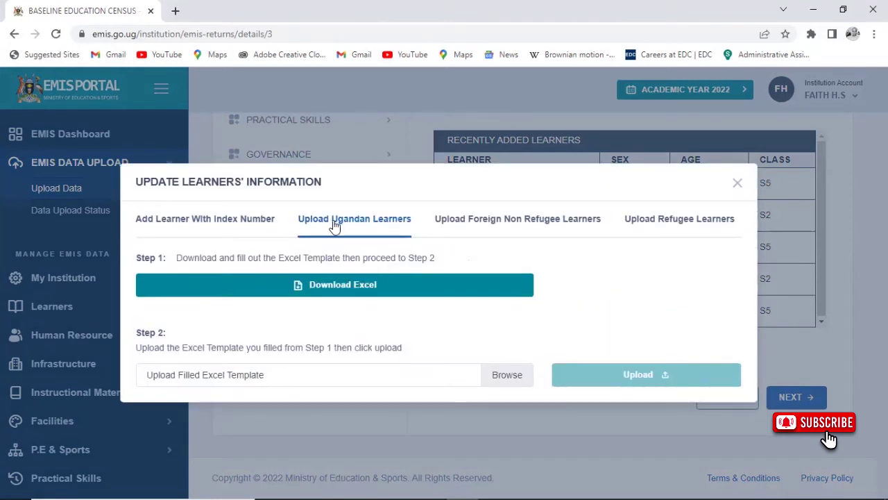
{"action": "left_click", "coordinate": [332, 284]}
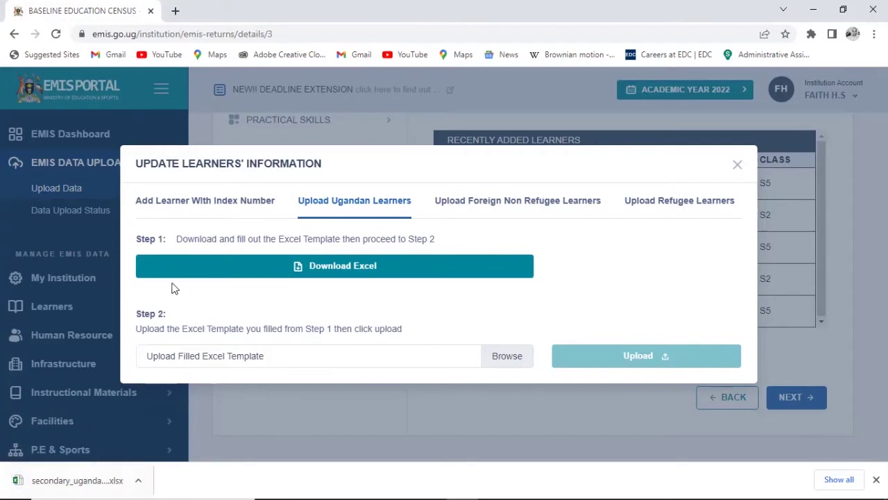
Copy secondary_ugandan_learners_1664477338.xlsx from the Downloads folder, then minimize Explorer and the browser
{"action": "left_click", "coordinate": [139, 480]}
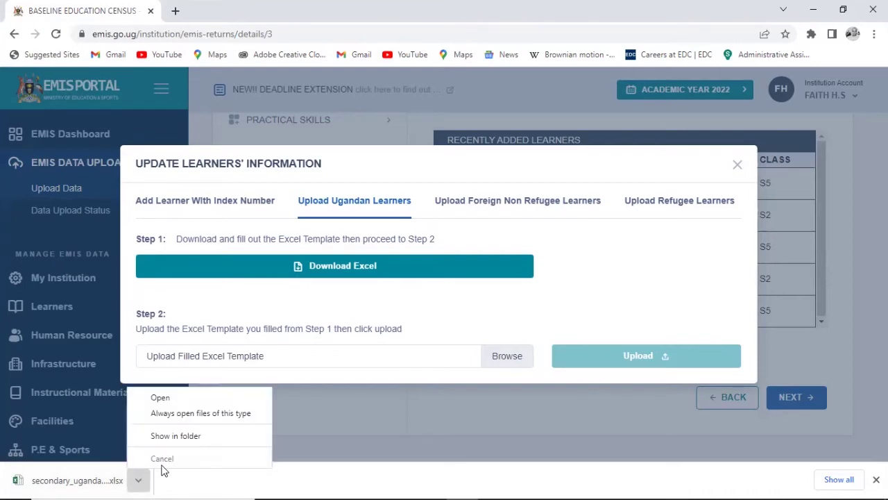
{"action": "left_click", "coordinate": [189, 439]}
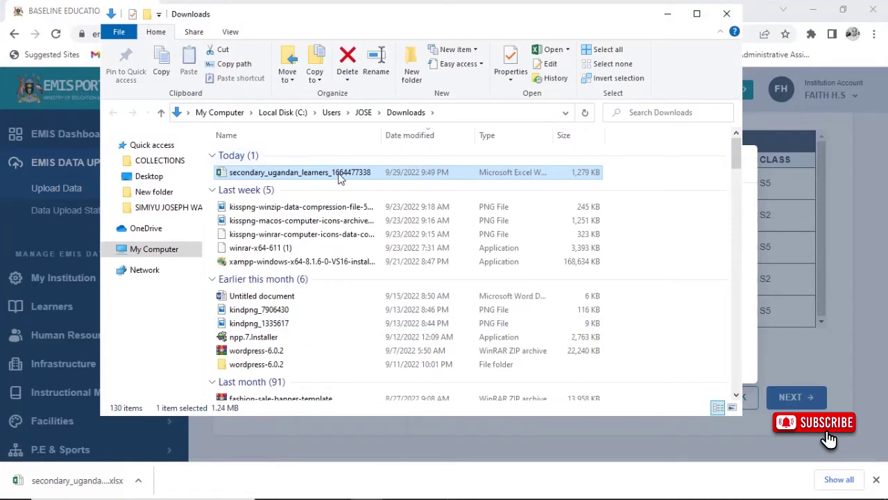
{"action": "double_click", "coordinate": [320, 173]}
{"action": "right_click", "coordinate": [320, 174]}
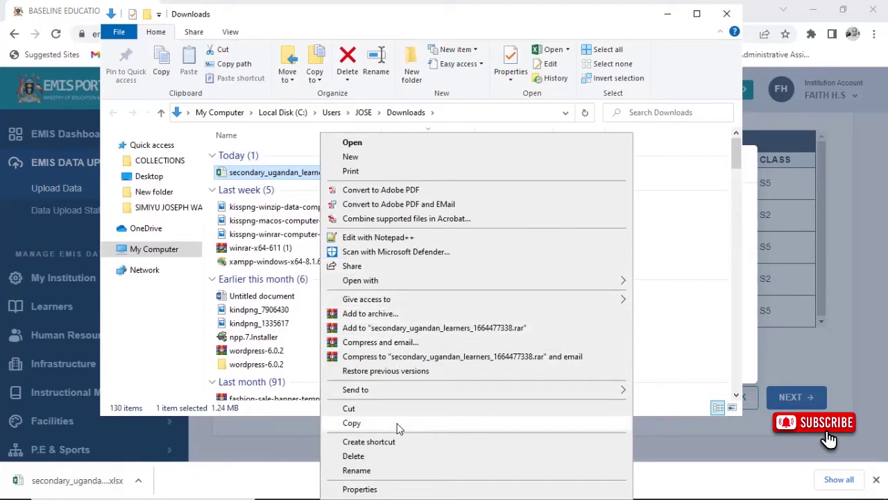
{"action": "left_click", "coordinate": [397, 424]}
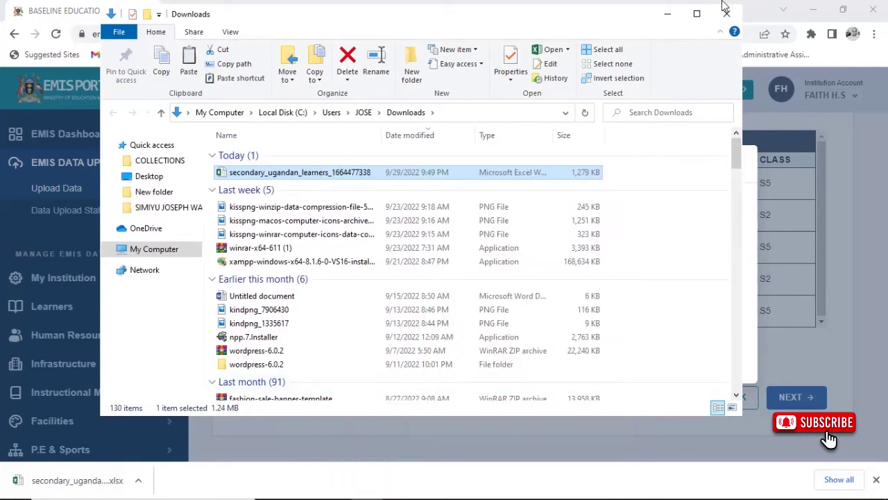
{"action": "left_click", "coordinate": [667, 14]}
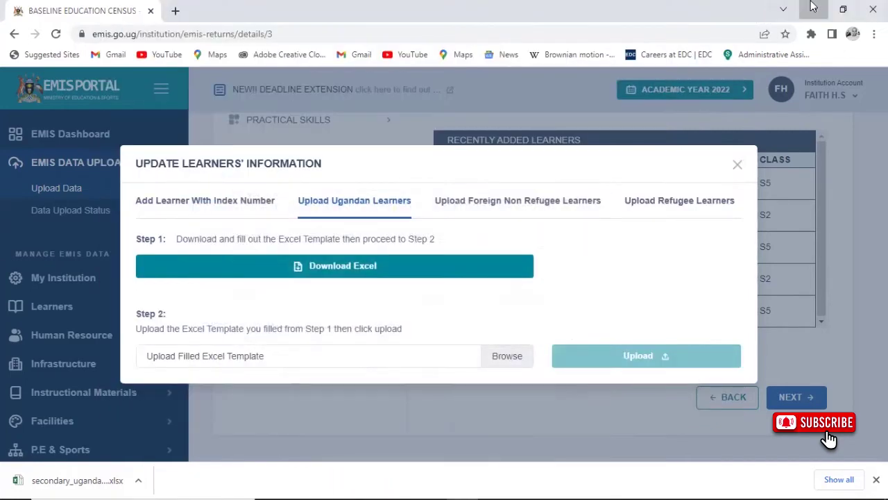
{"action": "left_click", "coordinate": [812, 8]}
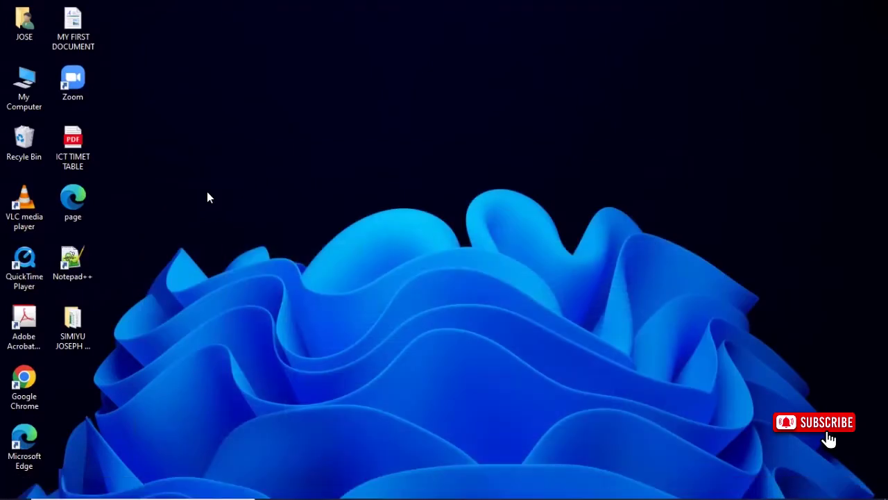
Paste the learners template onto the desktop and open it in Excel
{"action": "right_click", "coordinate": [282, 140]}
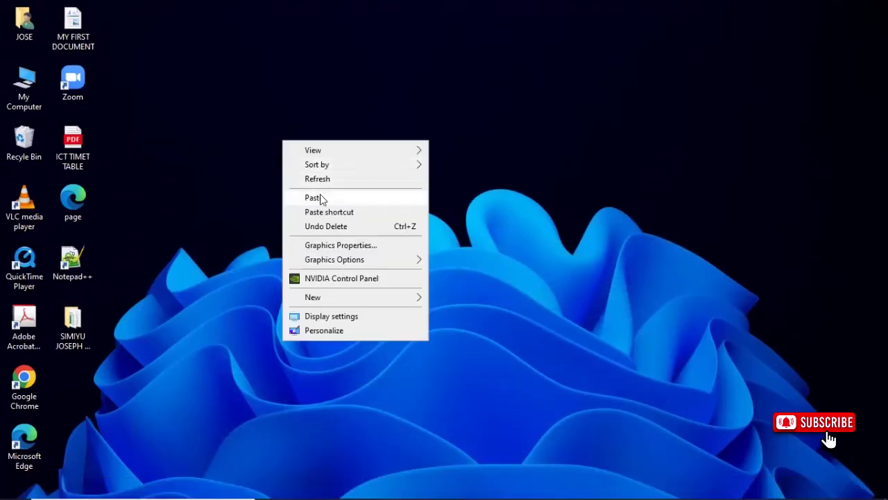
{"action": "left_click", "coordinate": [317, 197]}
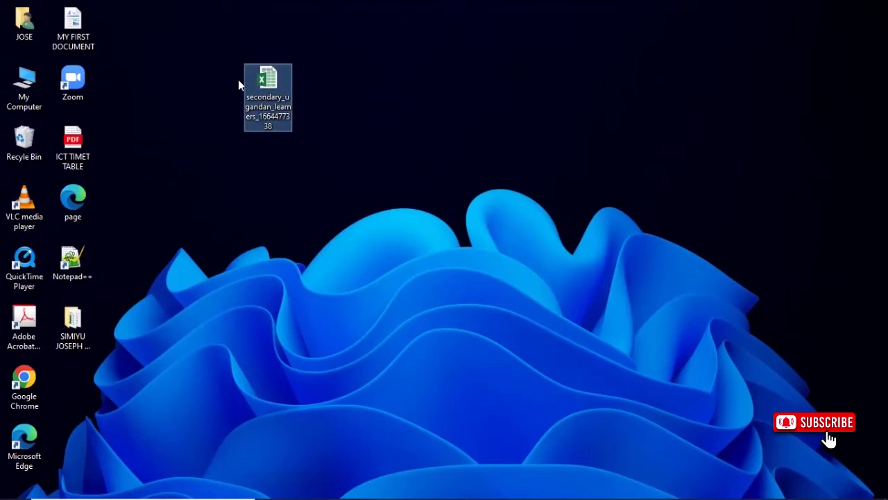
{"action": "double_click", "coordinate": [269, 82]}
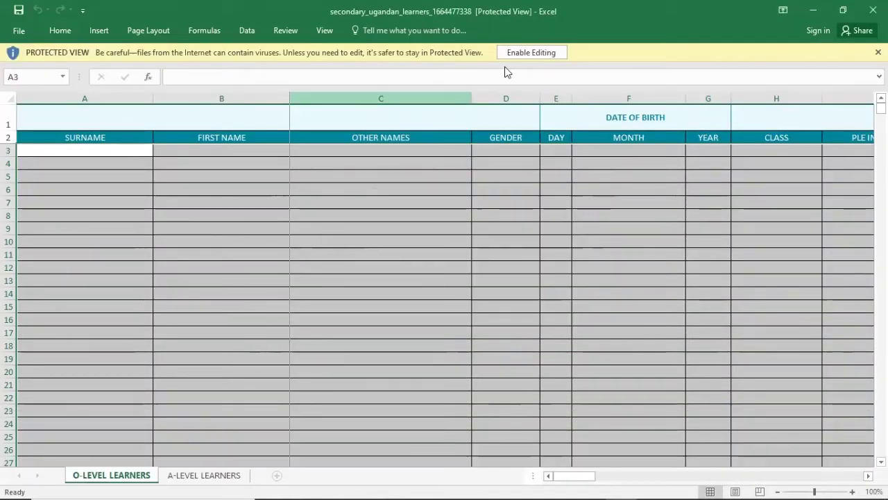
Enable editing on the protected template and select cell A3 for the first learner
{"action": "left_click", "coordinate": [550, 57]}
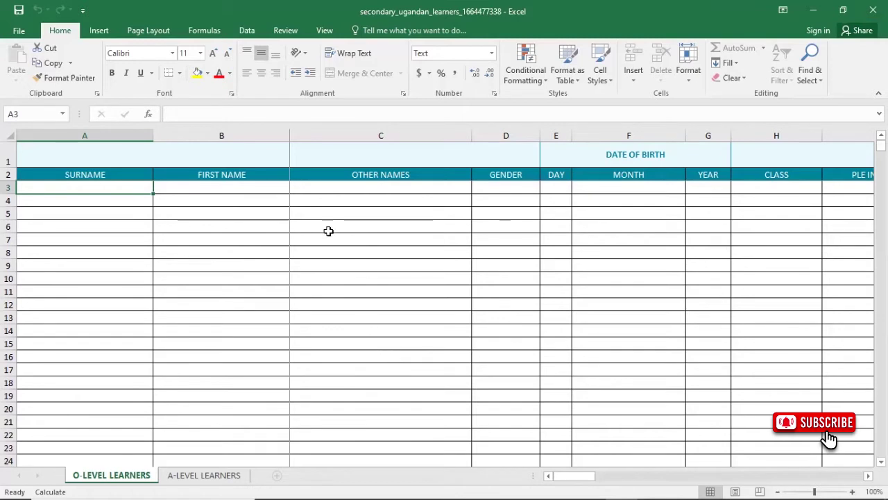
{"action": "left_click", "coordinate": [101, 200]}
{"action": "left_click", "coordinate": [104, 187]}
{"action": "mouse_move", "coordinate": [2, 485]}
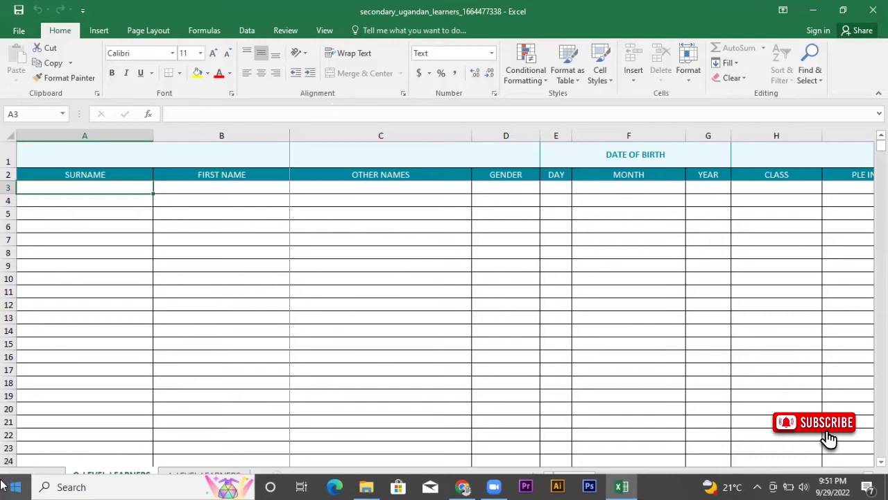
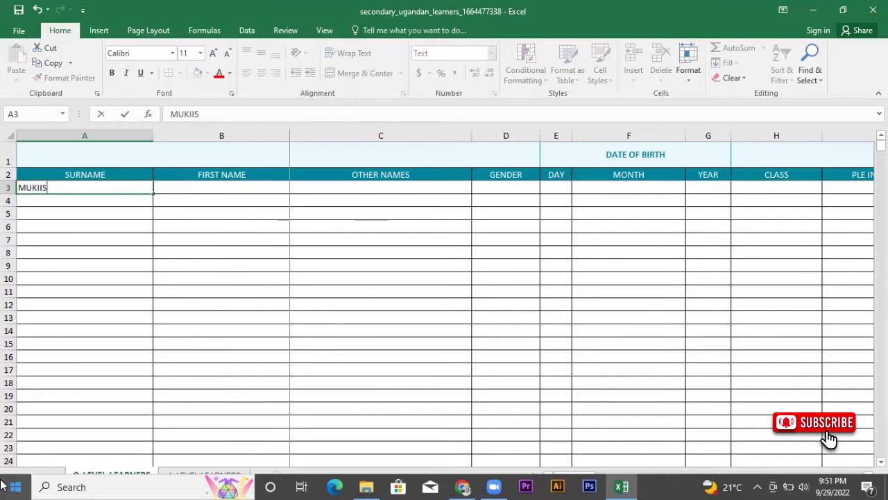
Enter the learner's surname in A3, fixing a typo, and first name in B3
{"action": "key", "text": "Tab"}
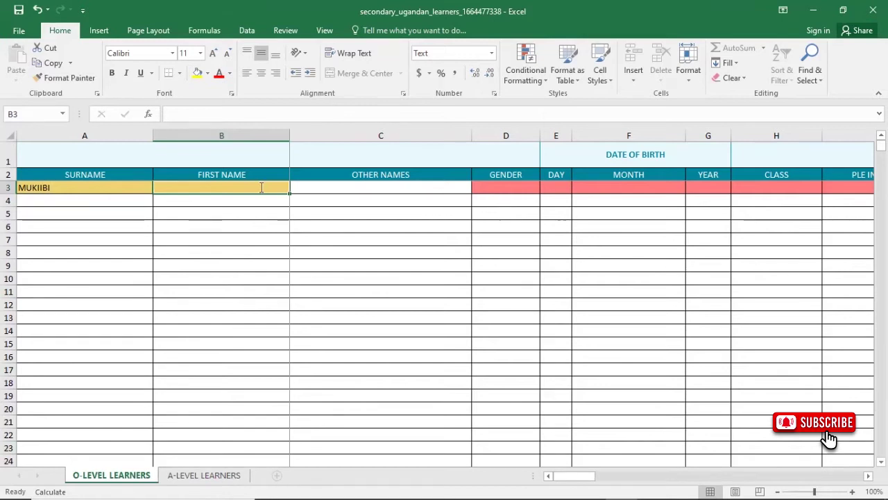
{"action": "left_click", "coordinate": [486, 187]}
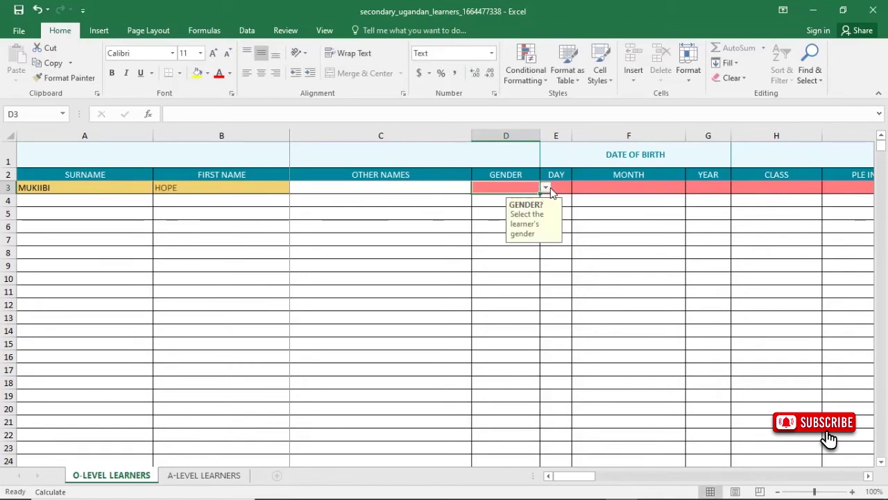
Set gender to FEMALE and date of birth to 27 NOVEMBER 2007
{"action": "left_click", "coordinate": [547, 188]}
{"action": "left_click", "coordinate": [516, 207]}
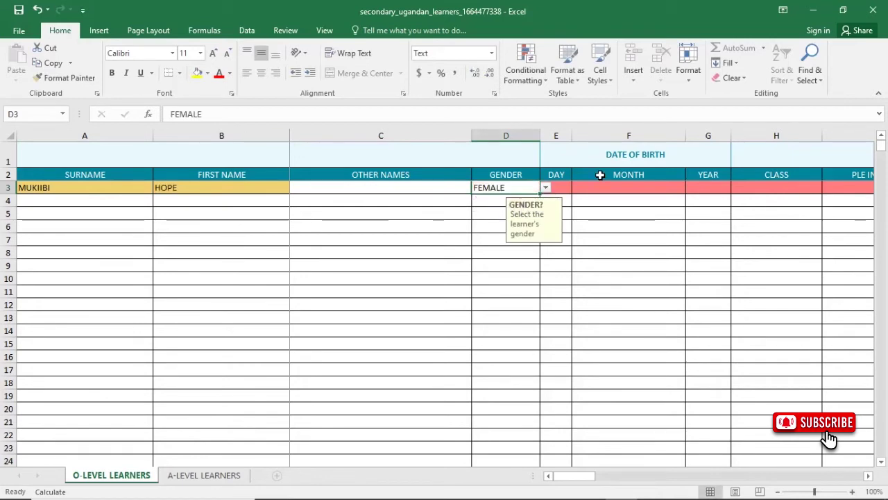
{"action": "left_click", "coordinate": [567, 186]}
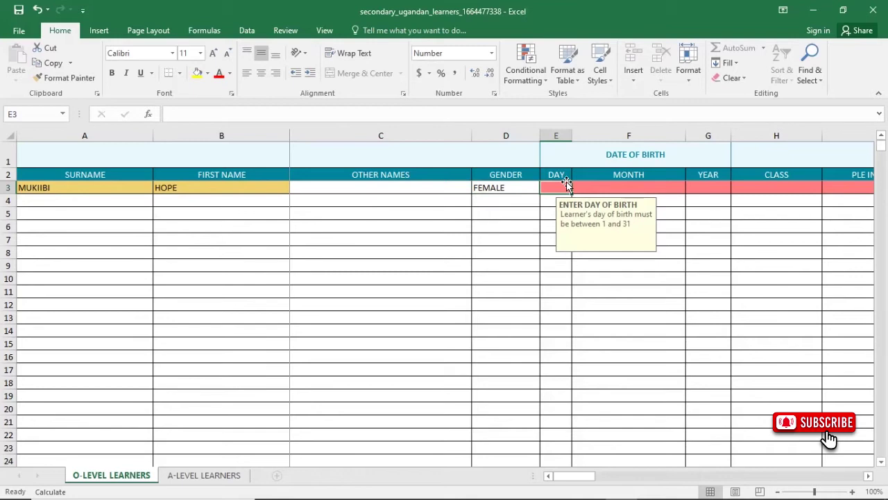
{"action": "type", "text": "27"}
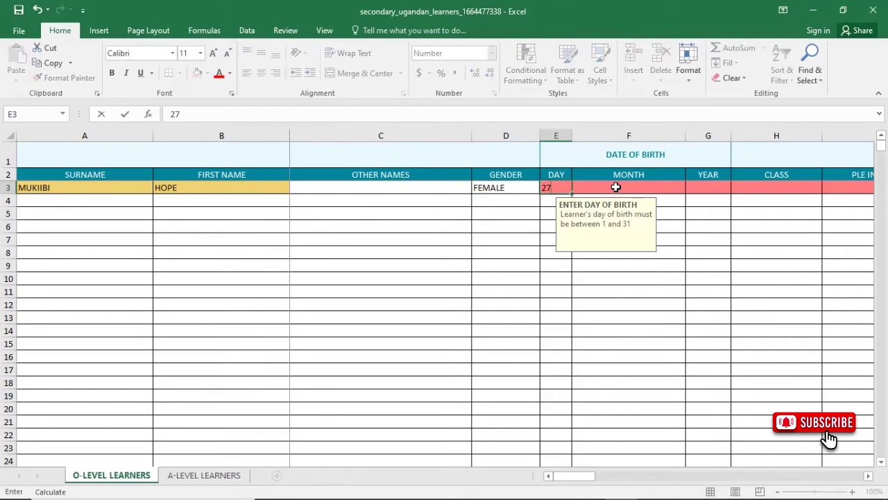
{"action": "left_click", "coordinate": [615, 187]}
{"action": "left_click", "coordinate": [691, 187]}
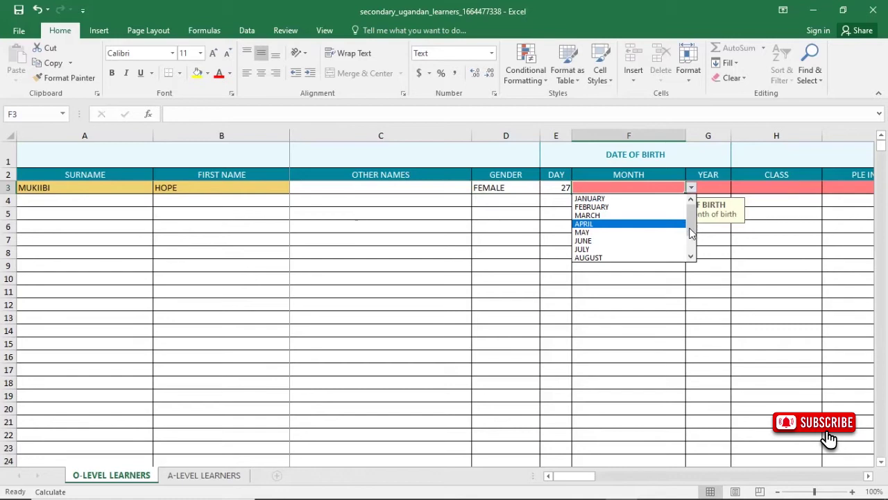
{"action": "scroll", "coordinate": [655, 248], "scroll_direction": "down", "scroll_amount": 2}
{"action": "left_click", "coordinate": [639, 246]}
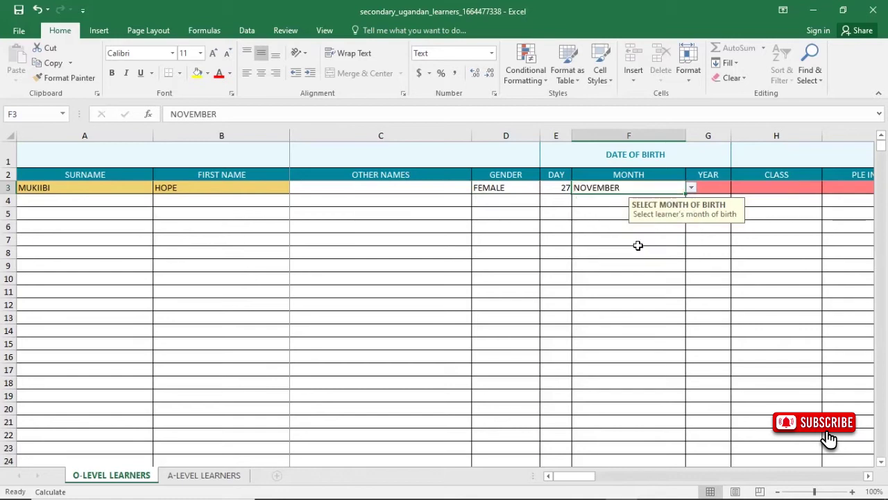
{"action": "left_click", "coordinate": [710, 186]}
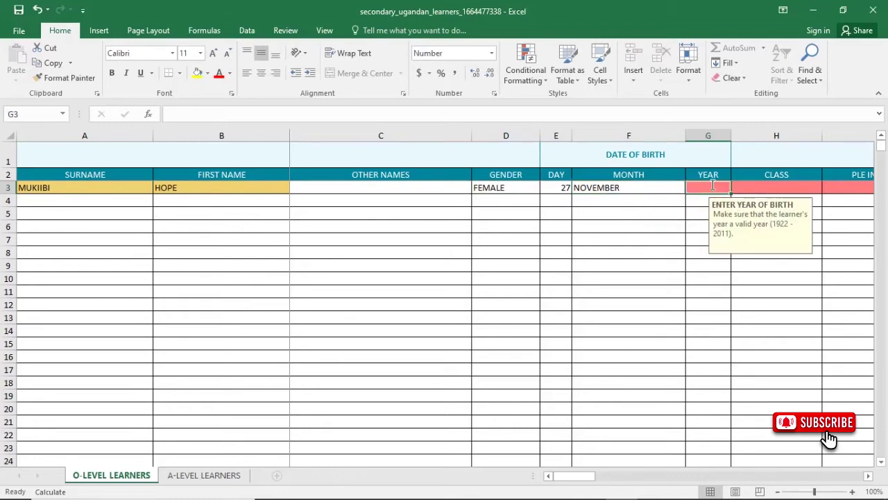
{"action": "type", "text": "2007"}
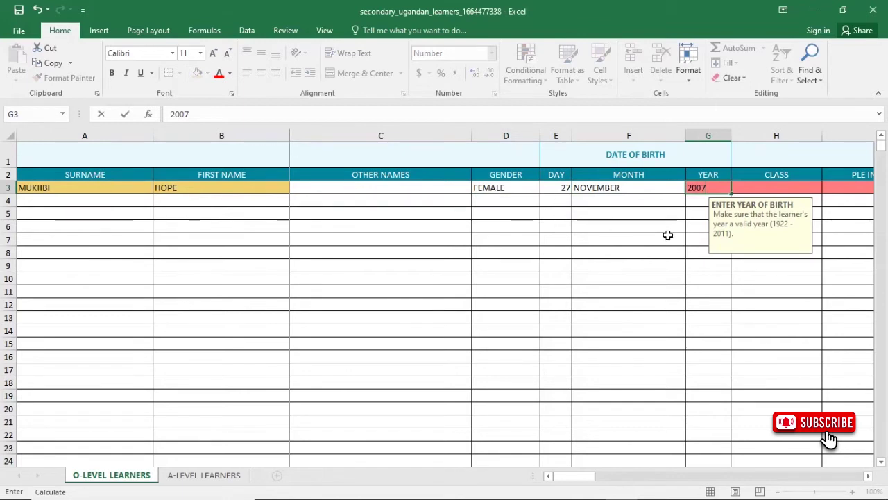
{"action": "left_click", "coordinate": [754, 186]}
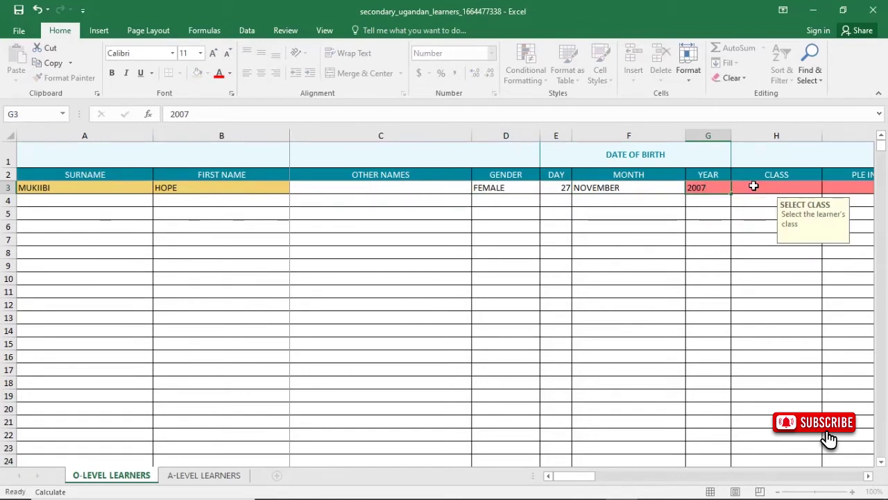
Choose S1 as the learner's class in H3
{"action": "double_click", "coordinate": [868, 476]}
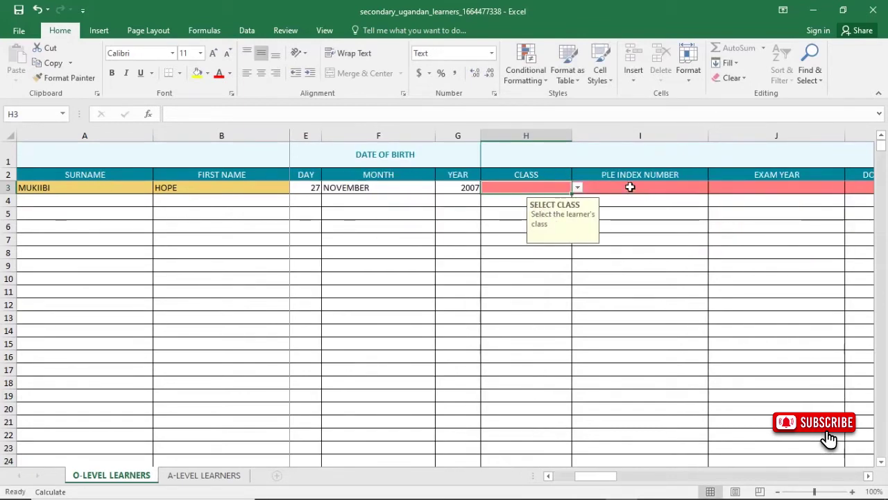
{"action": "left_click", "coordinate": [577, 187]}
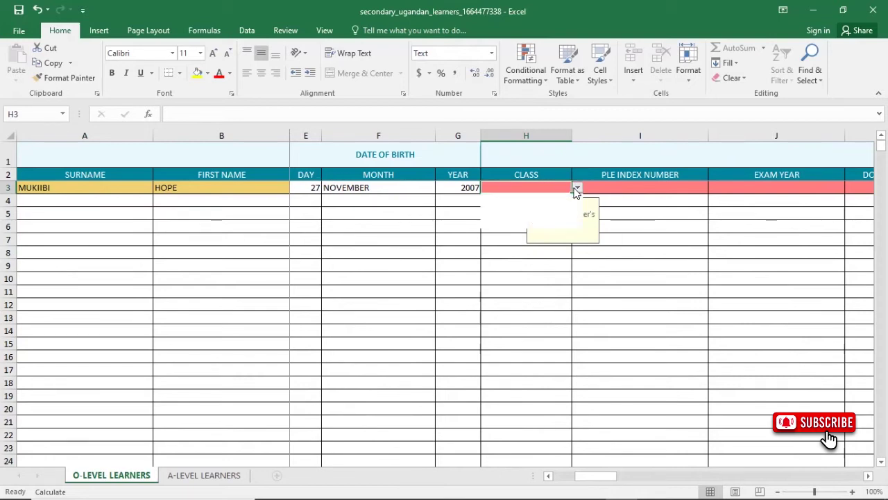
{"action": "left_click", "coordinate": [552, 199]}
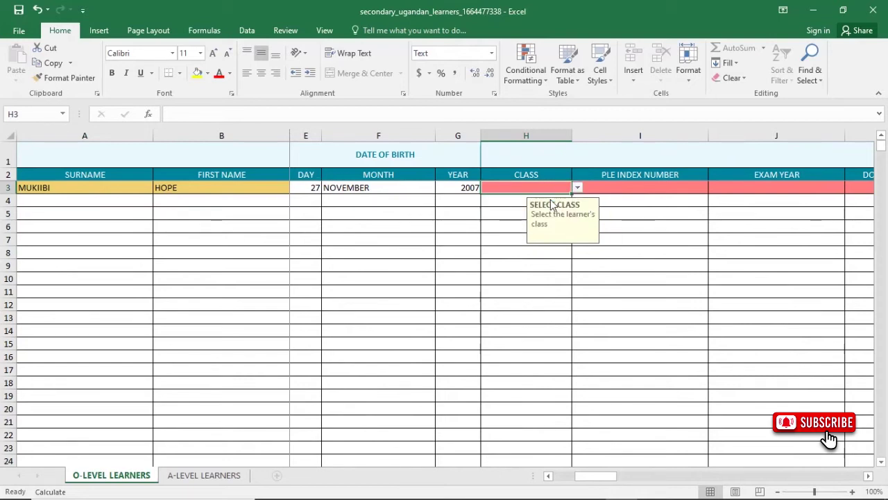
{"action": "left_click", "coordinate": [644, 188]}
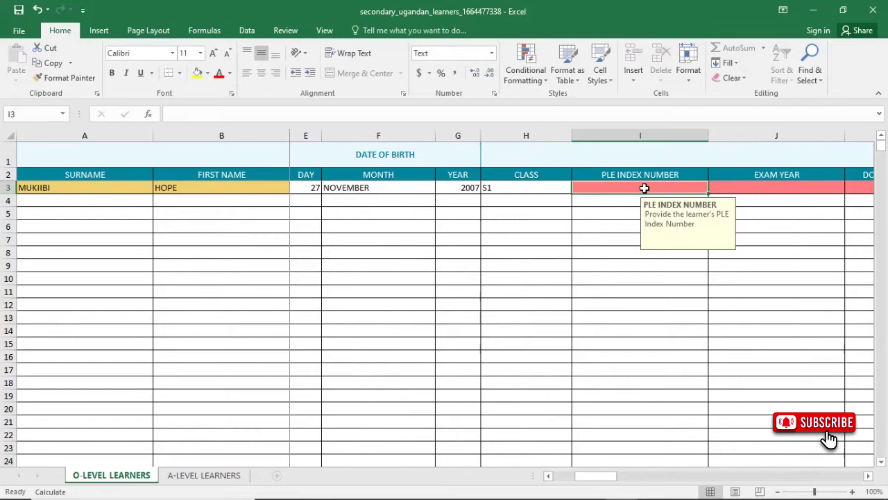
{"action": "double_click", "coordinate": [644, 188]}
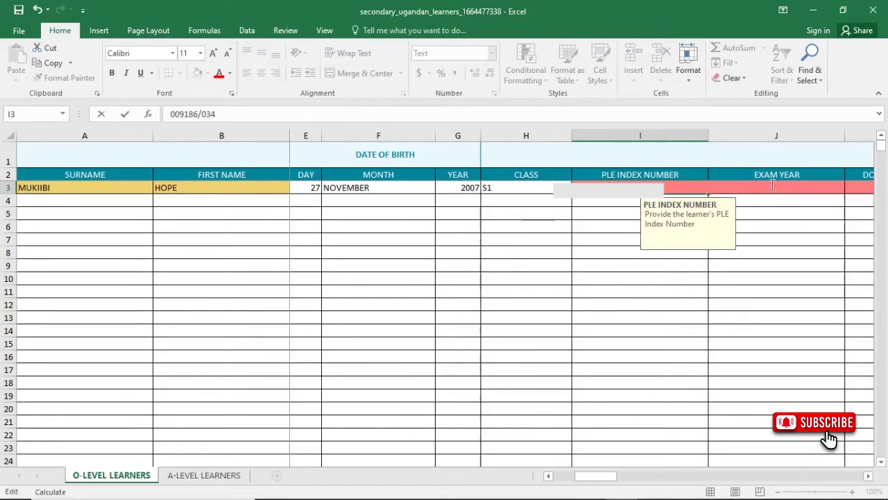
Commit the PLE index number and enter exam year 2020 in J3
{"action": "left_click", "coordinate": [577, 212]}
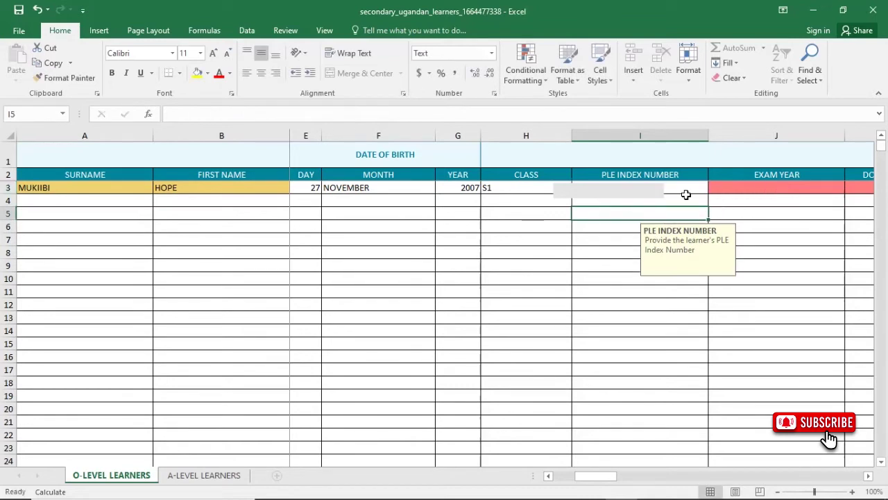
{"action": "left_click", "coordinate": [752, 188]}
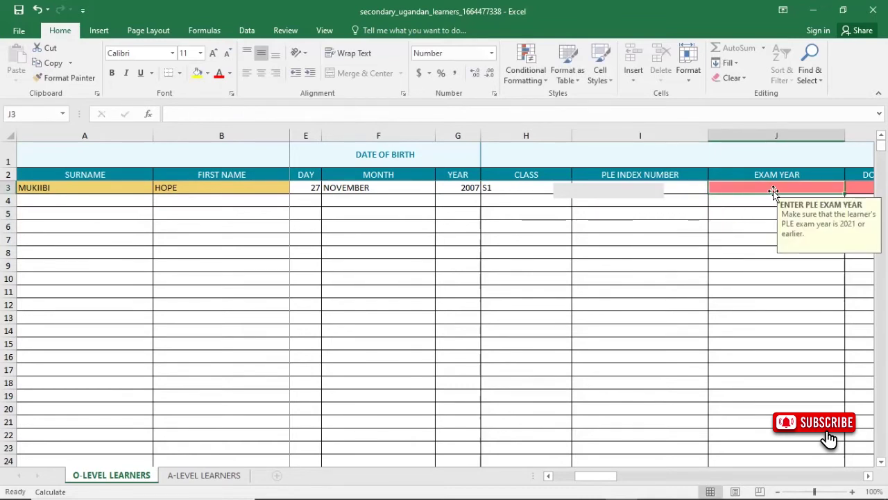
{"action": "type", "text": "2020"}
{"action": "left_click", "coordinate": [855, 188]}
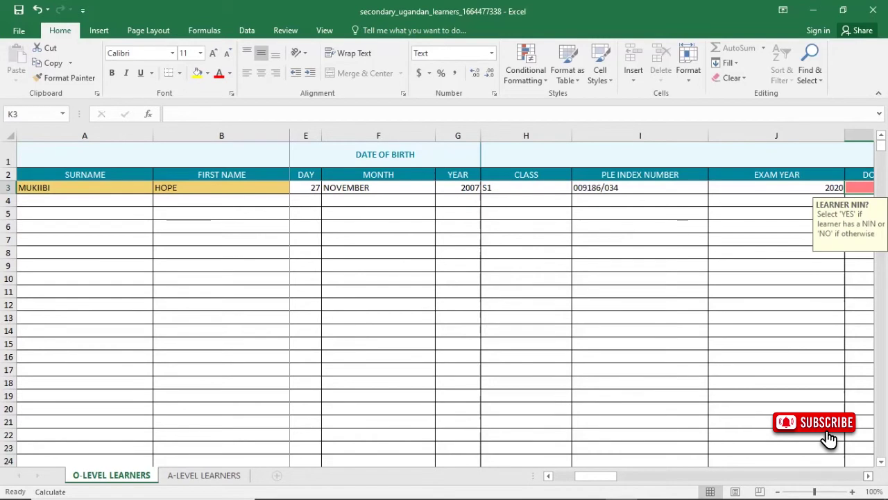
Answer NO for having a NIN and set orphan type to N/A
{"action": "scroll", "coordinate": [564, 254], "scroll_direction": "right", "scroll_amount": 3}
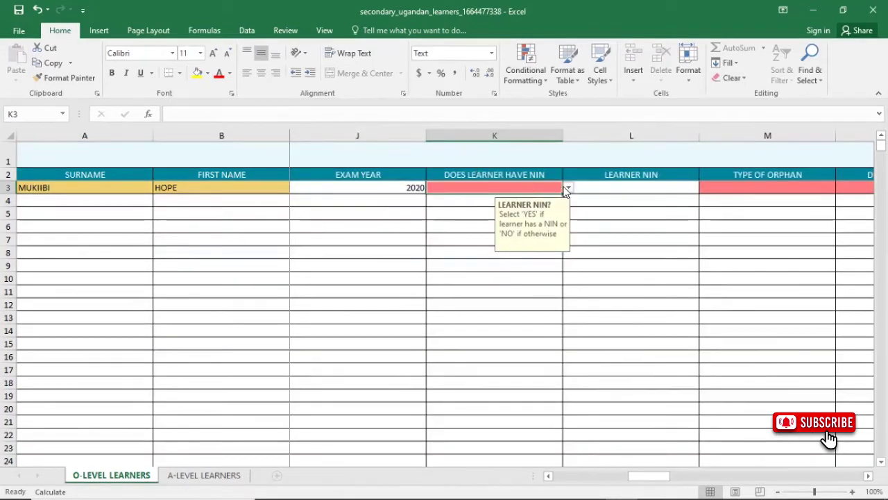
{"action": "type", "text": "NO"}
{"action": "left_click", "coordinate": [597, 186]}
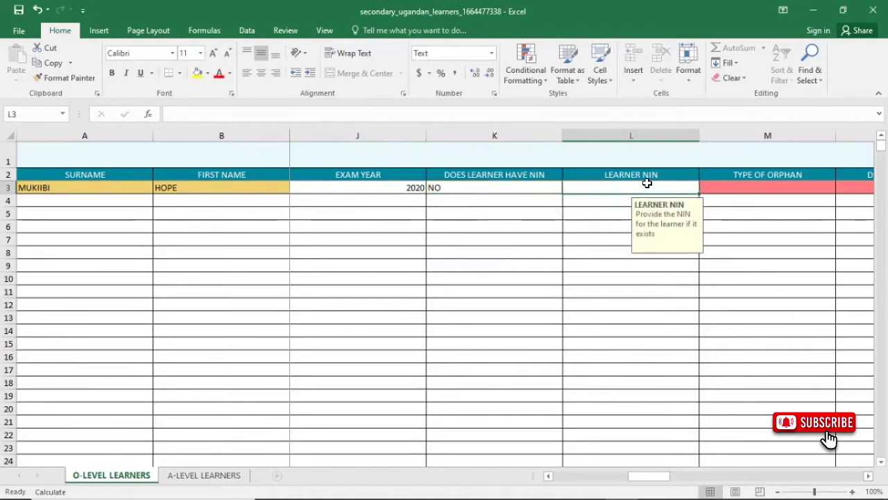
{"action": "left_click", "coordinate": [791, 188]}
{"action": "left_click", "coordinate": [841, 188]}
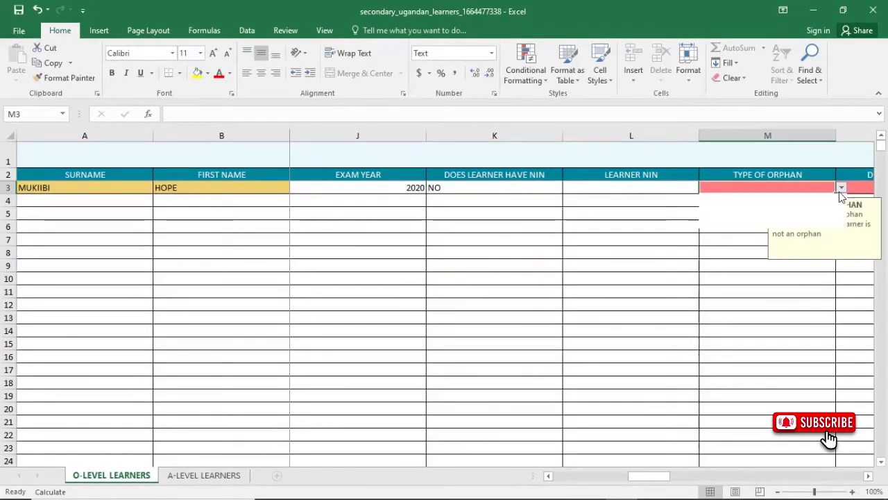
{"action": "left_click", "coordinate": [805, 226]}
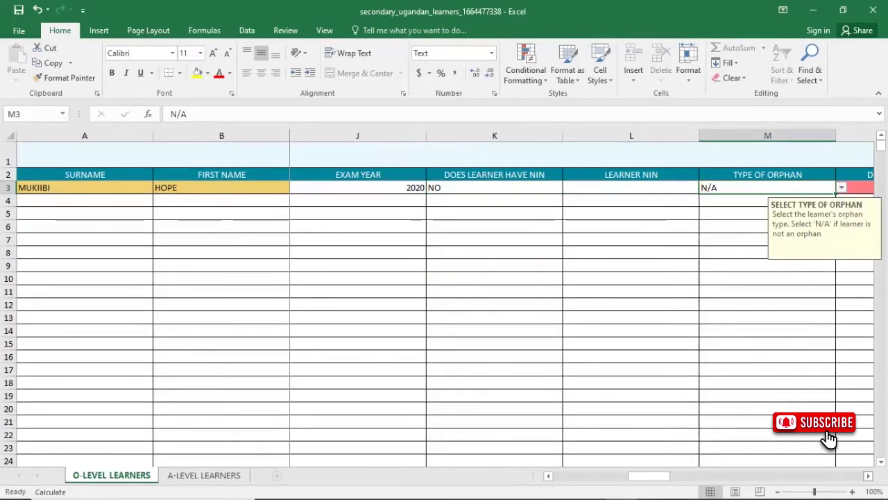
{"action": "scroll", "coordinate": [501, 239], "scroll_direction": "right", "scroll_amount": 3}
{"action": "left_click", "coordinate": [502, 191]}
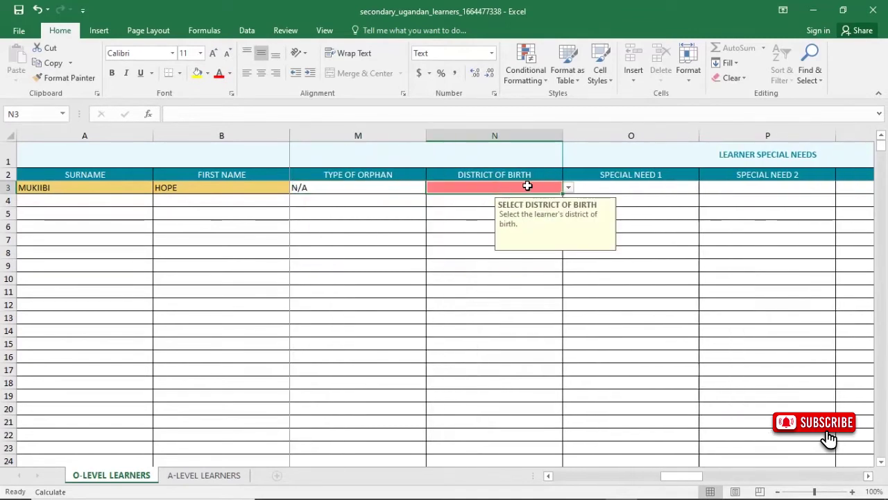
Set the district of birth to KAMPALA CITY
{"action": "left_click", "coordinate": [568, 190]}
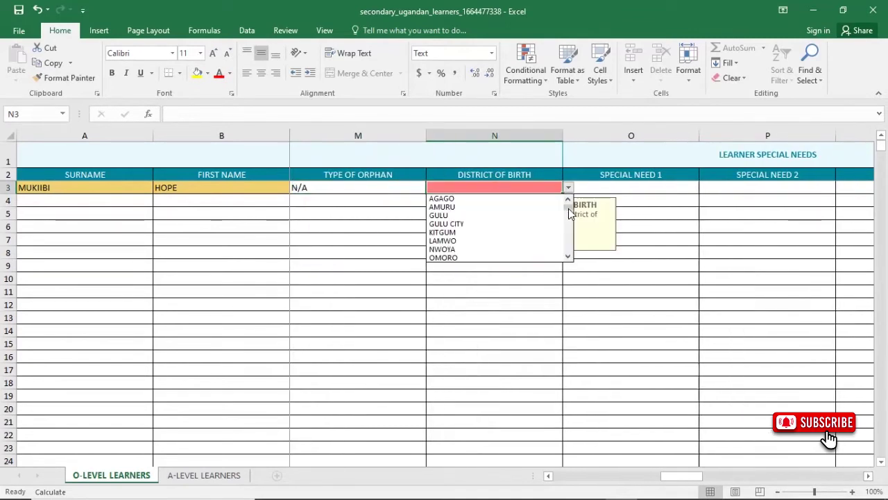
{"action": "scroll", "coordinate": [569, 212], "scroll_direction": "down", "scroll_amount": 1}
{"action": "scroll", "coordinate": [570, 212], "scroll_direction": "down", "scroll_amount": 4}
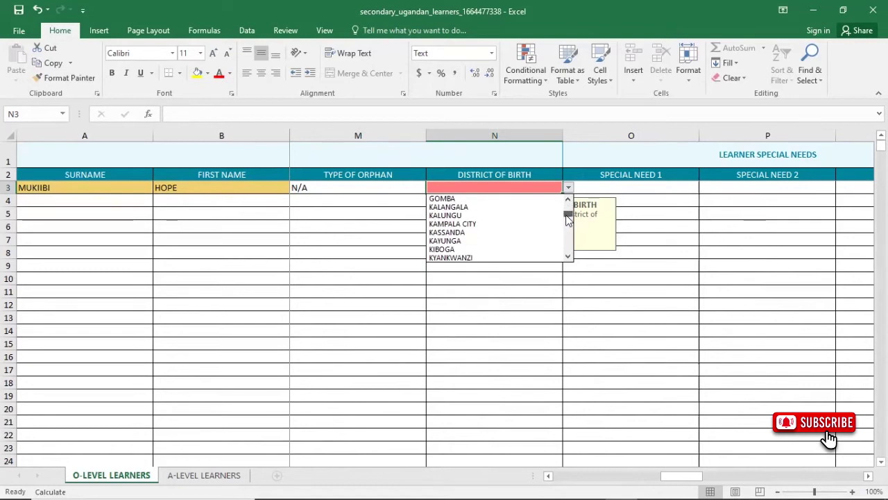
{"action": "left_click", "coordinate": [506, 224]}
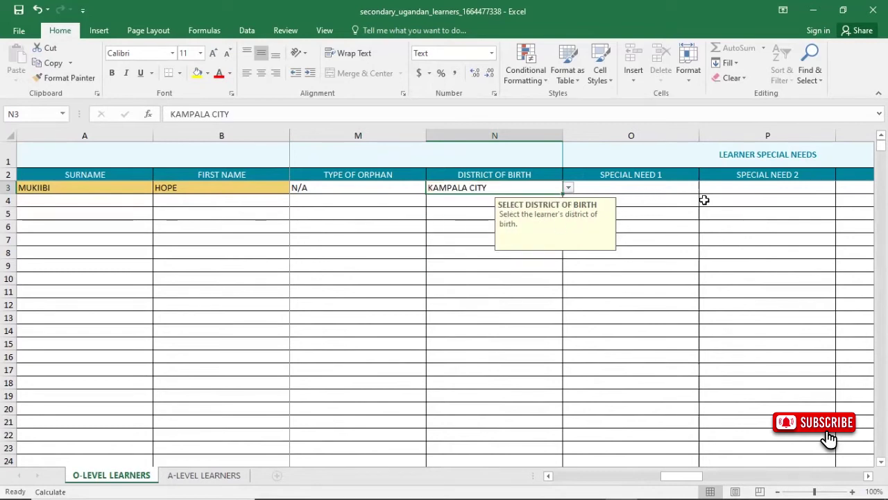
{"action": "scroll", "coordinate": [444, 298], "scroll_direction": "right", "scroll_amount": 3}
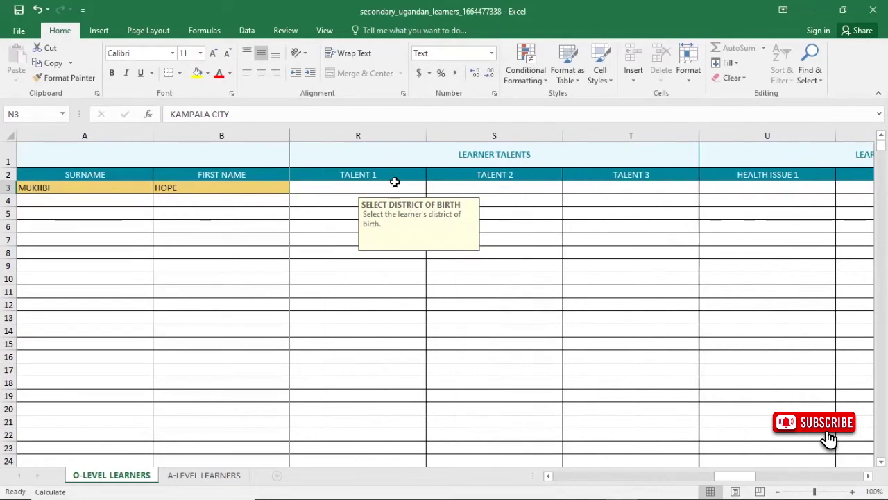
Choose ACTING and BADMINTON as the learner's two talents
{"action": "left_click", "coordinate": [395, 187]}
{"action": "left_click", "coordinate": [431, 188]}
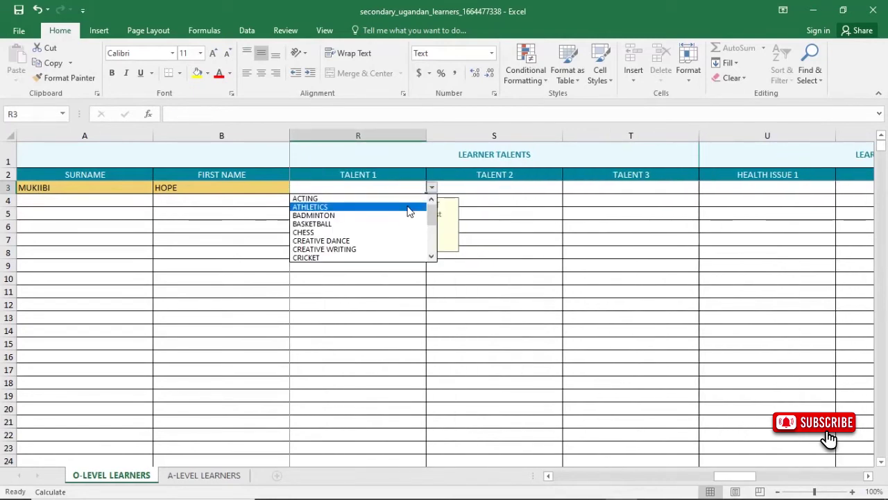
{"action": "left_click", "coordinate": [410, 200]}
{"action": "left_click", "coordinate": [561, 188]}
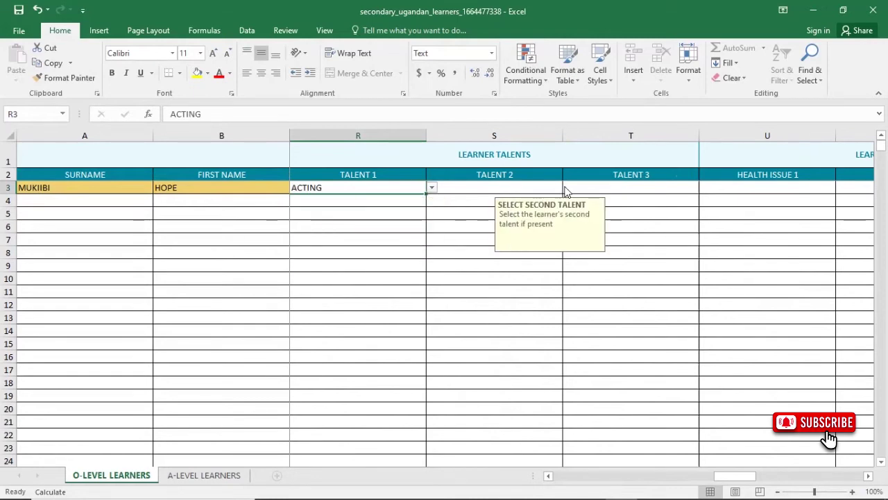
{"action": "left_click", "coordinate": [568, 187]}
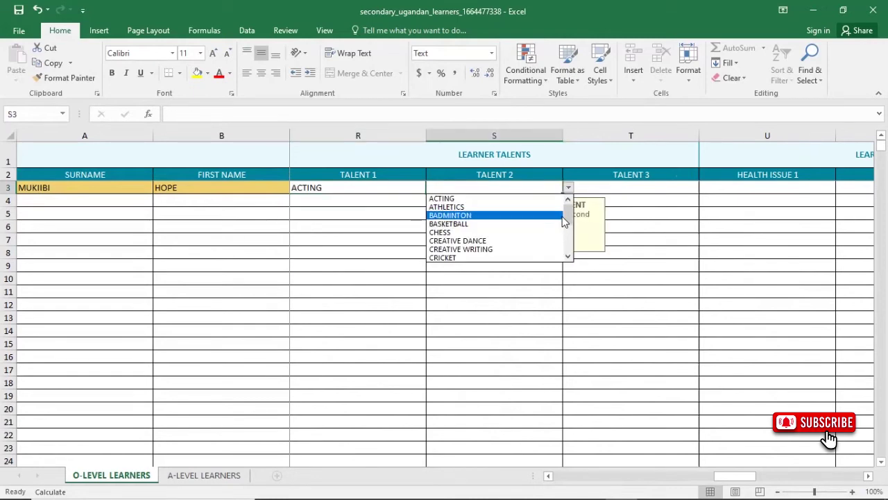
{"action": "left_click", "coordinate": [562, 216]}
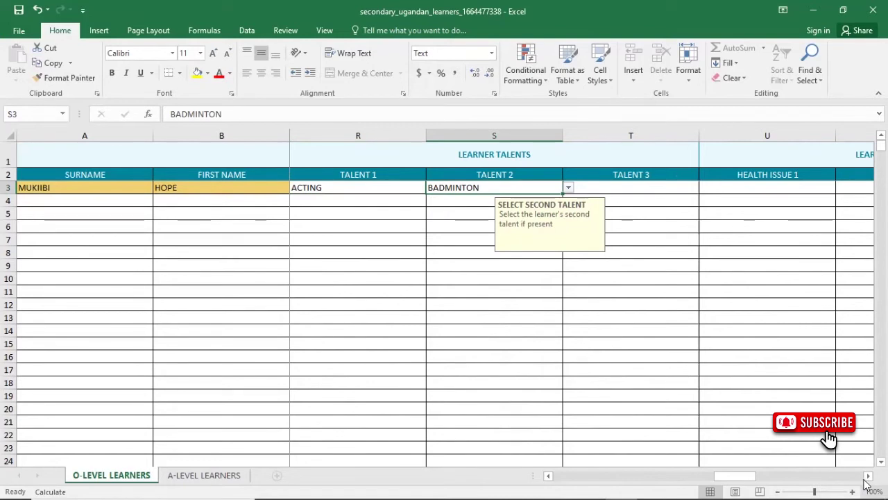
{"action": "scroll", "coordinate": [583, 299], "scroll_direction": "right", "scroll_amount": 2}
{"action": "scroll", "coordinate": [583, 298], "scroll_direction": "right", "scroll_amount": 3}
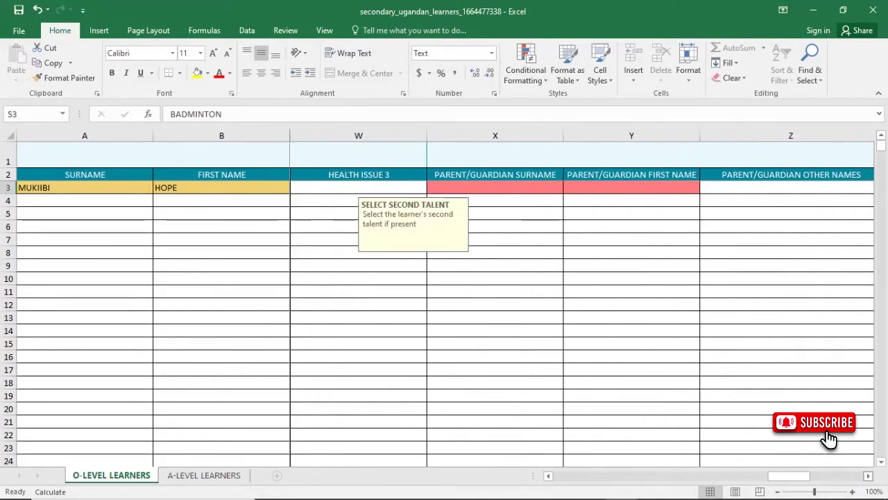
{"action": "left_click", "coordinate": [503, 185]}
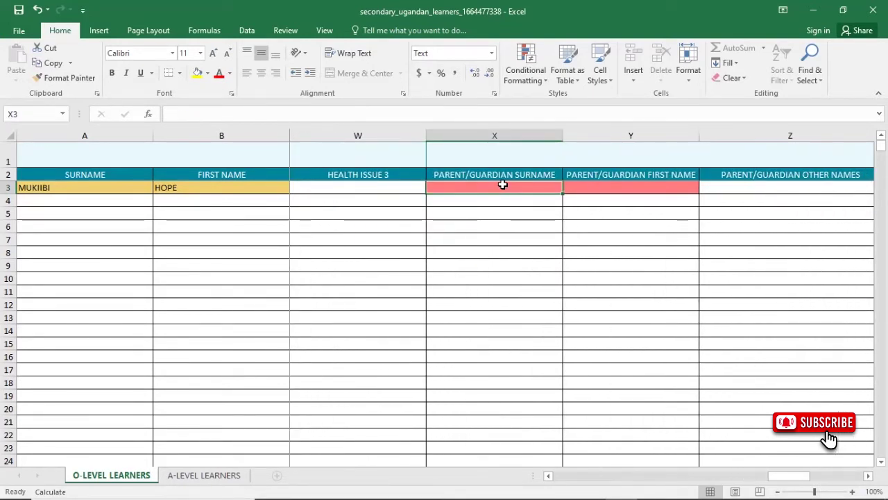
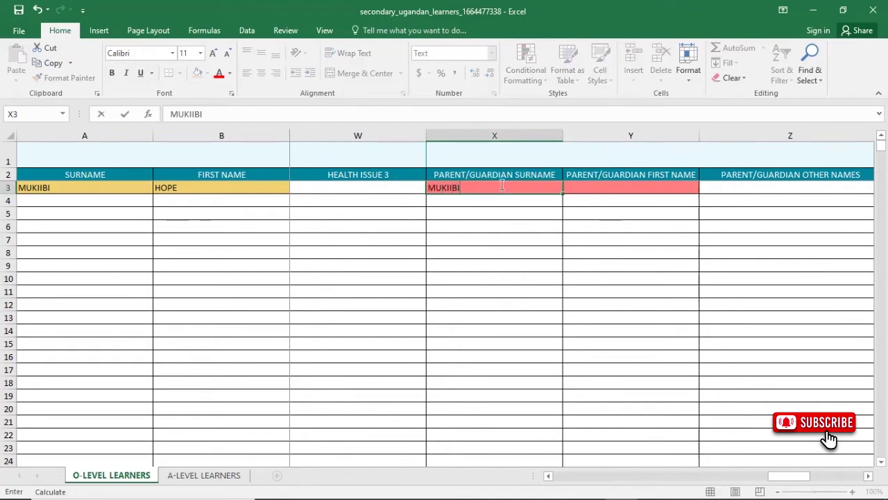
{"action": "left_click", "coordinate": [615, 187]}
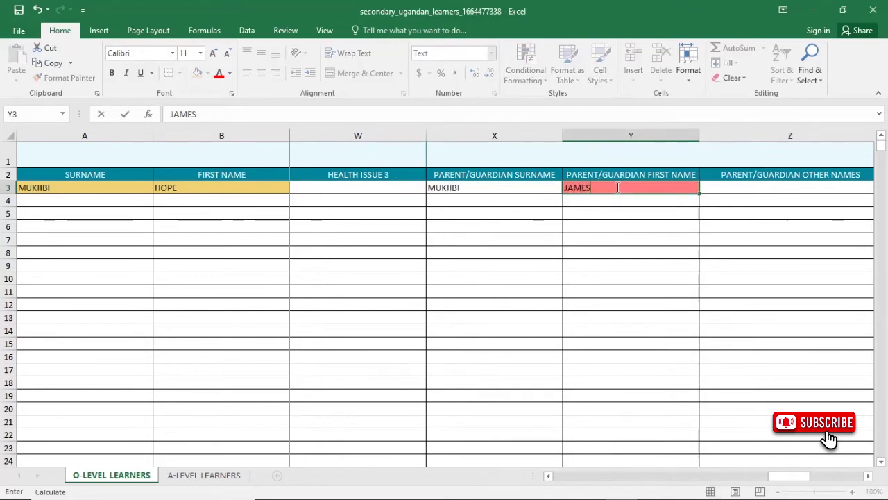
{"action": "mouse_move", "coordinate": [861, 492]}
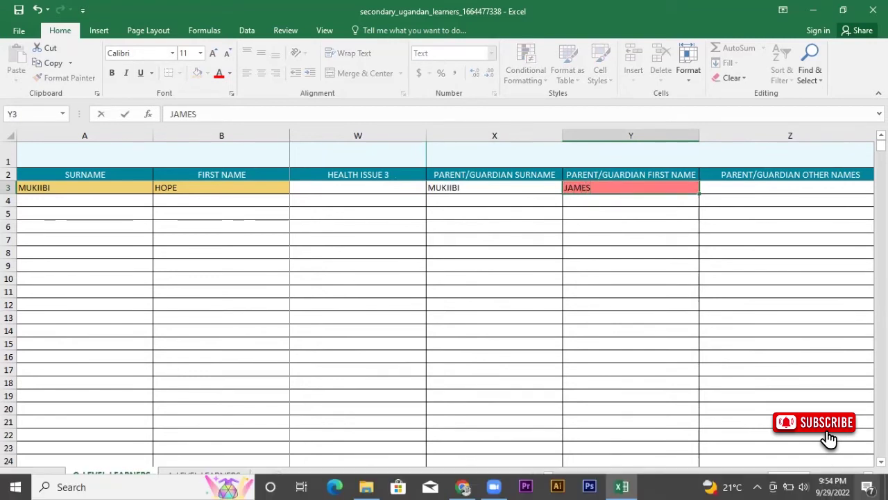
{"action": "scroll", "coordinate": [682, 239], "scroll_direction": "right", "scroll_amount": 1}
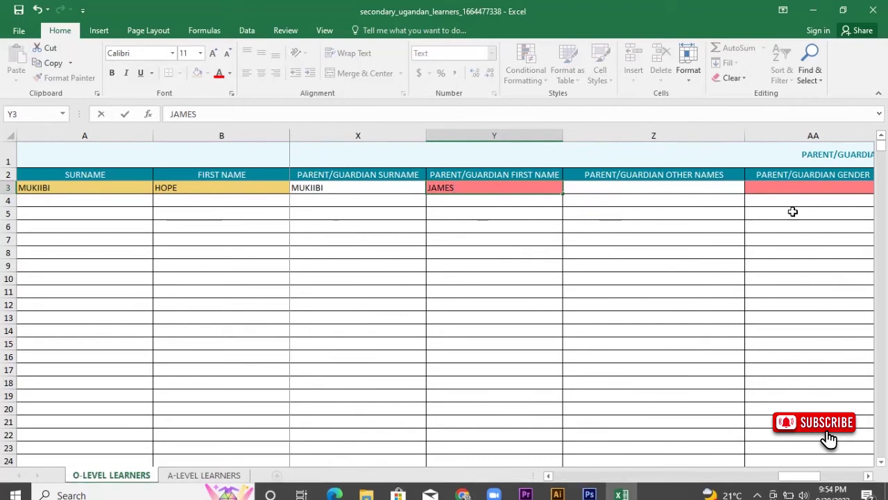
{"action": "left_click", "coordinate": [869, 476]}
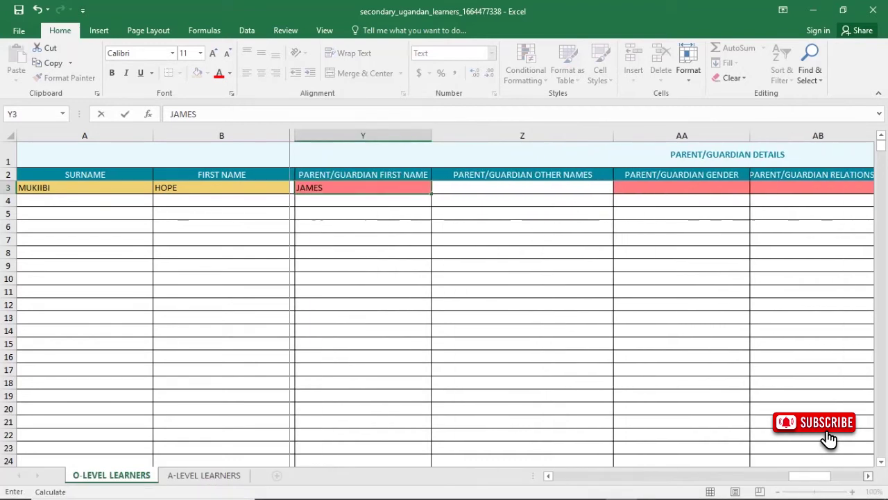
Set the parent/guardian gender to MALE and relationship to PARENT from the dropdowns
{"action": "left_click", "coordinate": [666, 189]}
{"action": "left_click", "coordinate": [750, 188]}
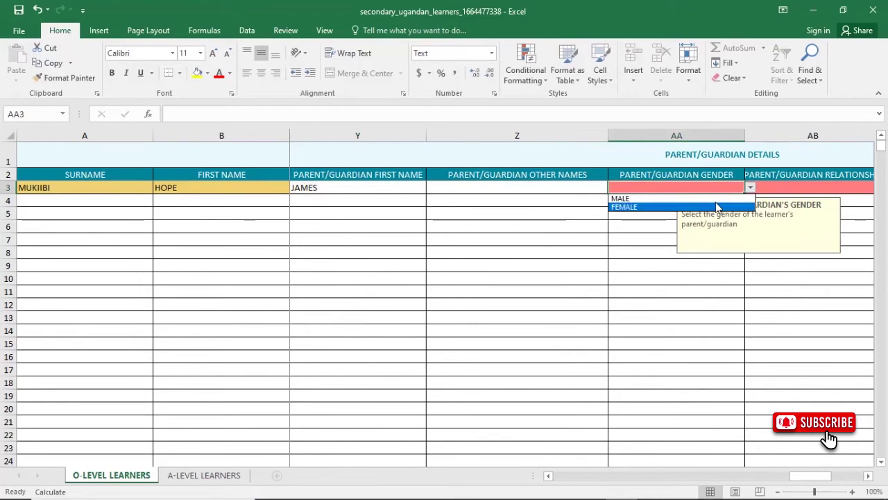
{"action": "key", "text": "Escape"}
{"action": "key", "text": "alt+Down"}
{"action": "key", "text": "Down"}
{"action": "key", "text": "Return"}
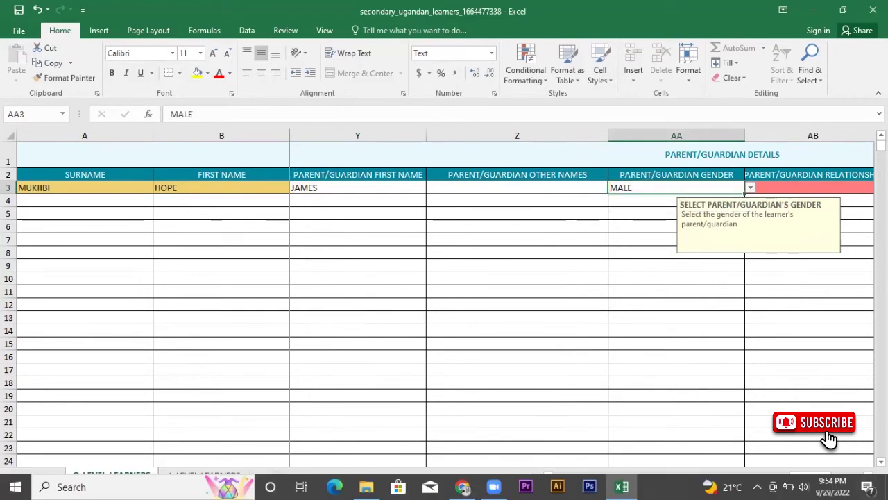
{"action": "key", "text": "Tab"}
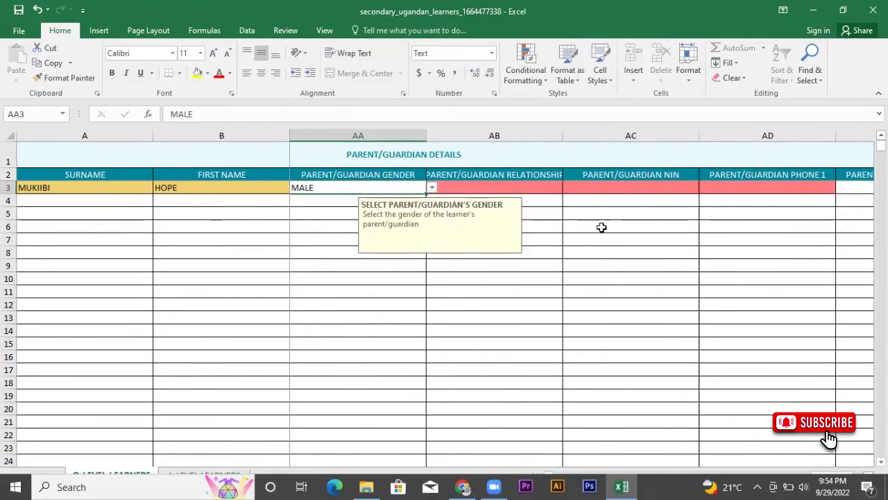
{"action": "left_click", "coordinate": [569, 186]}
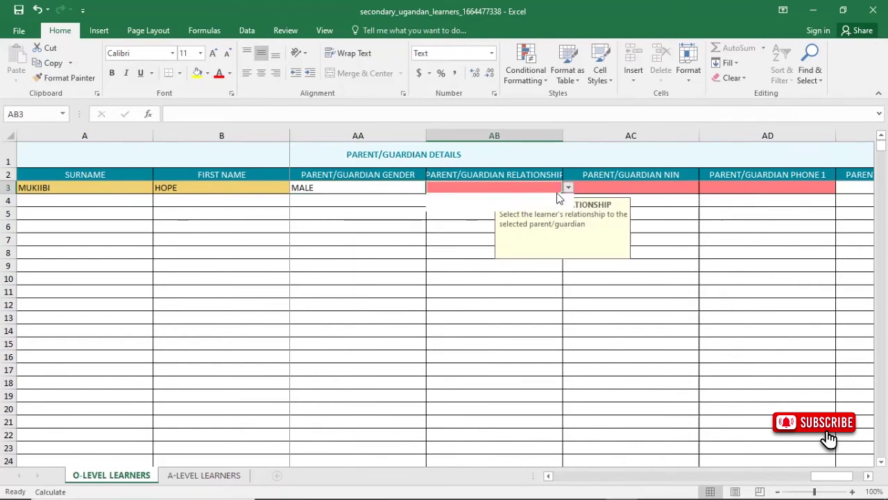
{"action": "key", "text": "Down"}
{"action": "key", "text": "Return"}
{"action": "left_click", "coordinate": [630, 185]}
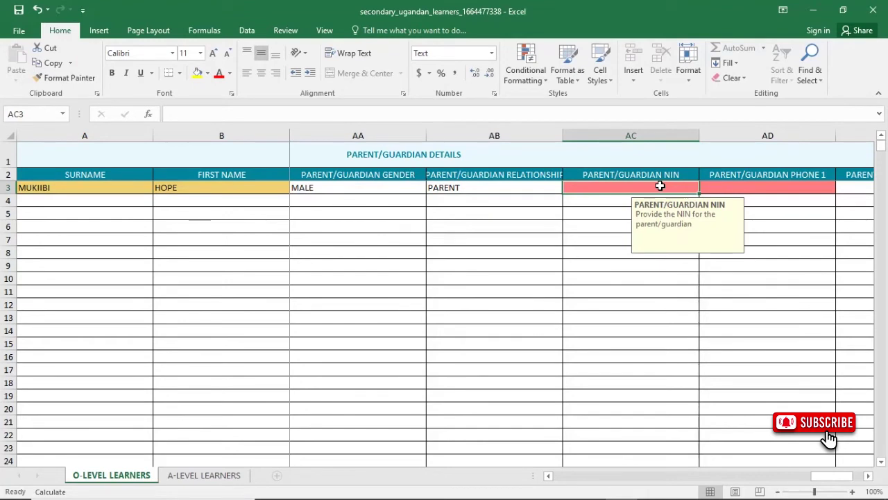
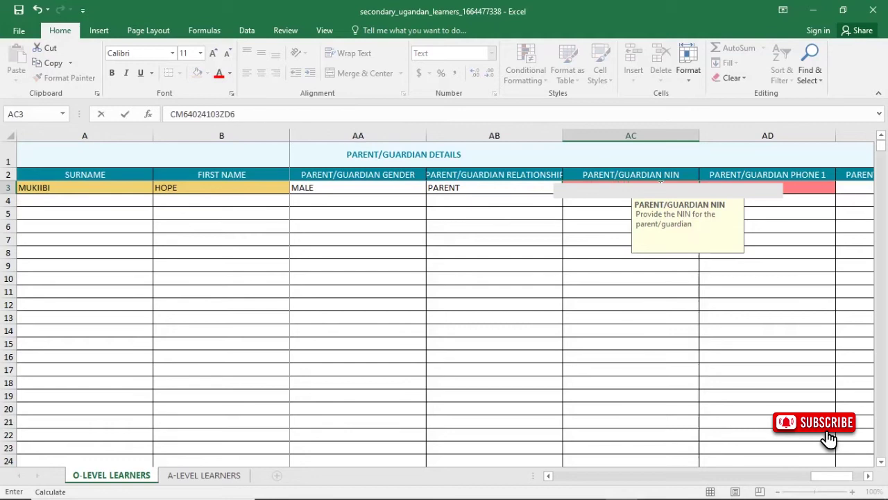
Enter the parent/guardian's NIN in AC3 and phone number in AD3, adding a leading 0
{"action": "left_click", "coordinate": [758, 184]}
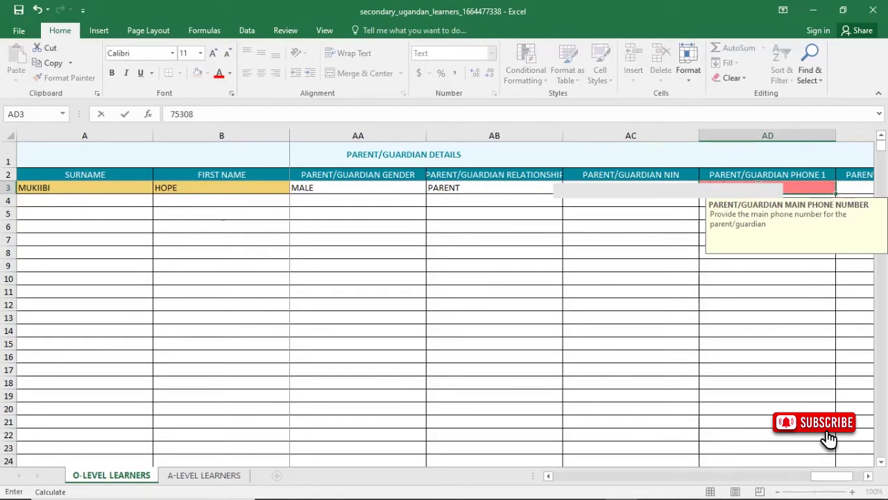
{"action": "key", "text": "F2"}
{"action": "key", "text": "Home"}
Commit the phone entry and scroll back to select cell A4
{"action": "left_click", "coordinate": [776, 277]}
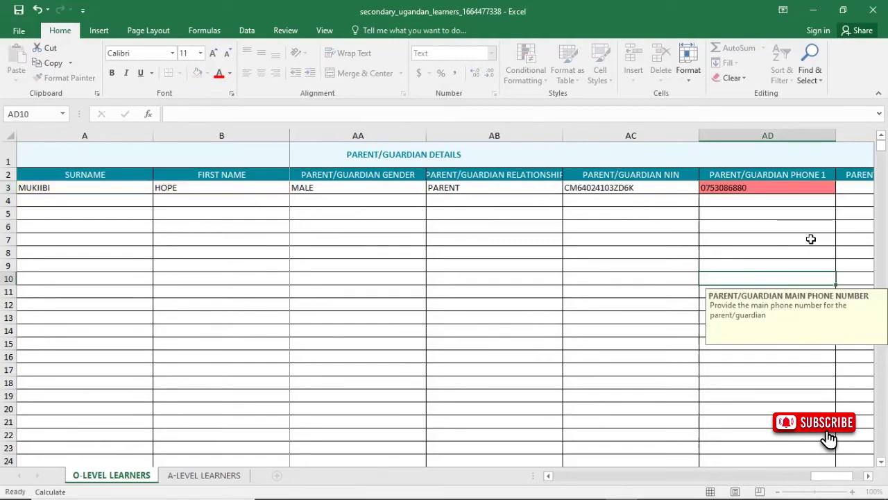
{"action": "left_click", "coordinate": [679, 218]}
{"action": "left_click_drag", "start_coordinate": [816, 478], "coordinate": [330, 449]}
{"action": "left_click", "coordinate": [132, 200]}
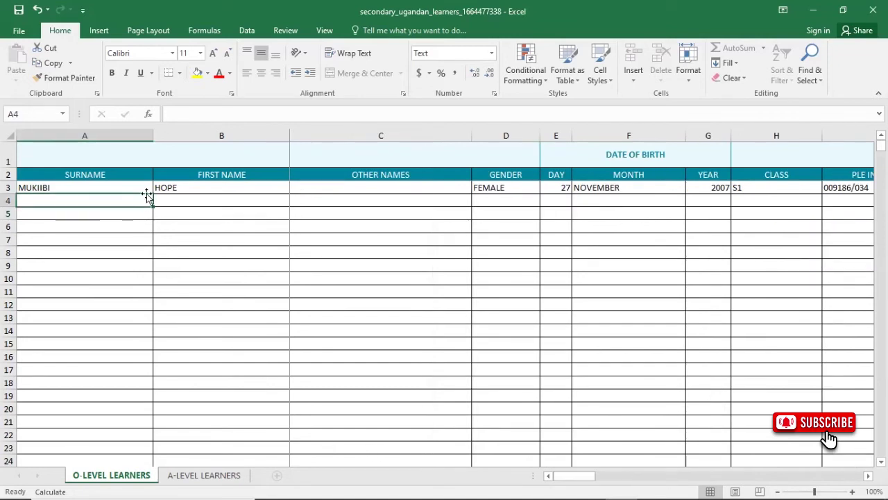
Save the learner workbook through File > Save and close Excel
{"action": "left_click", "coordinate": [19, 12]}
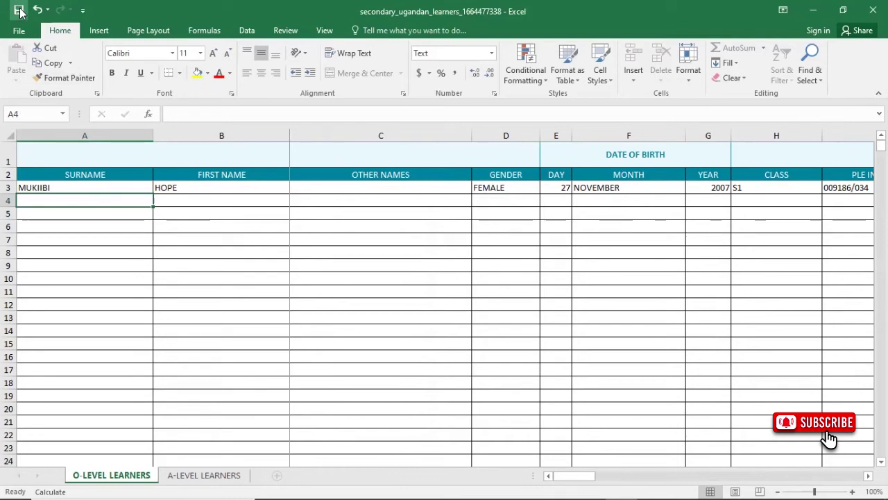
{"action": "left_click", "coordinate": [19, 13]}
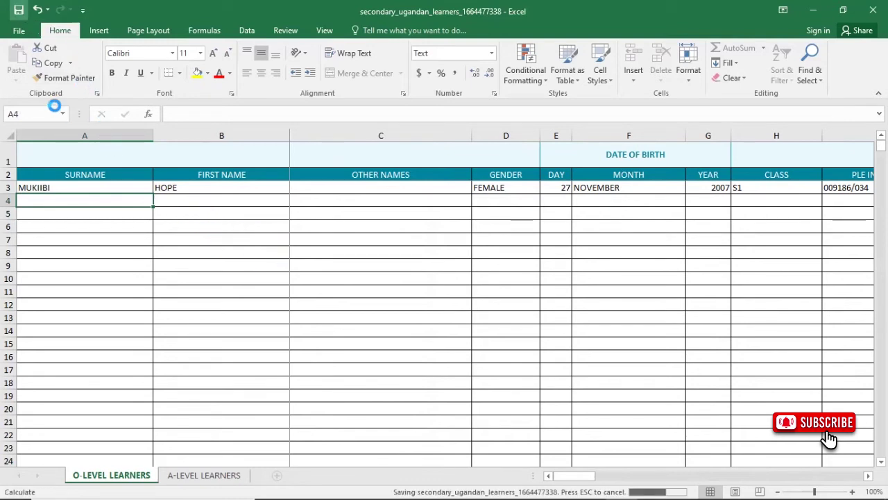
{"action": "left_click", "coordinate": [21, 32]}
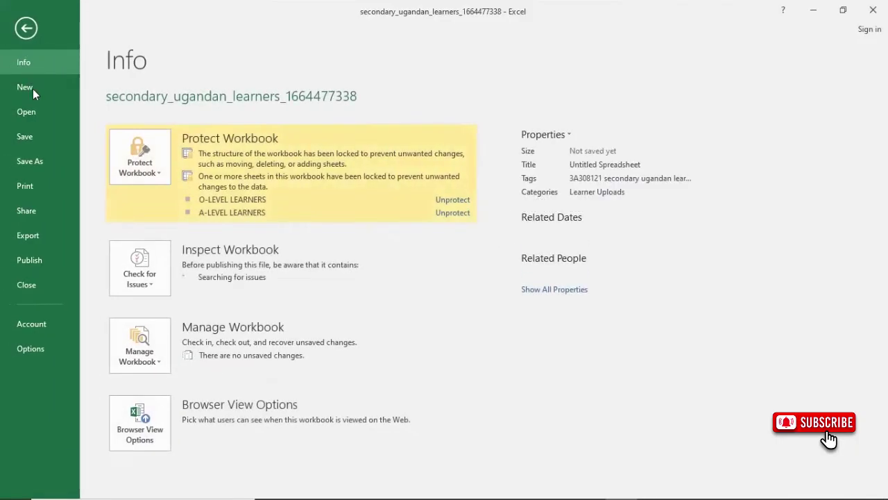
{"action": "left_click", "coordinate": [40, 136]}
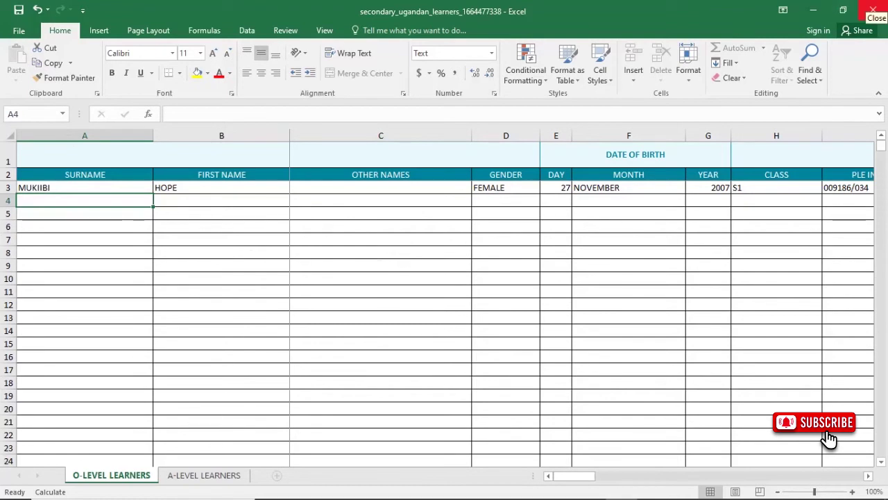
{"action": "left_click", "coordinate": [873, 9]}
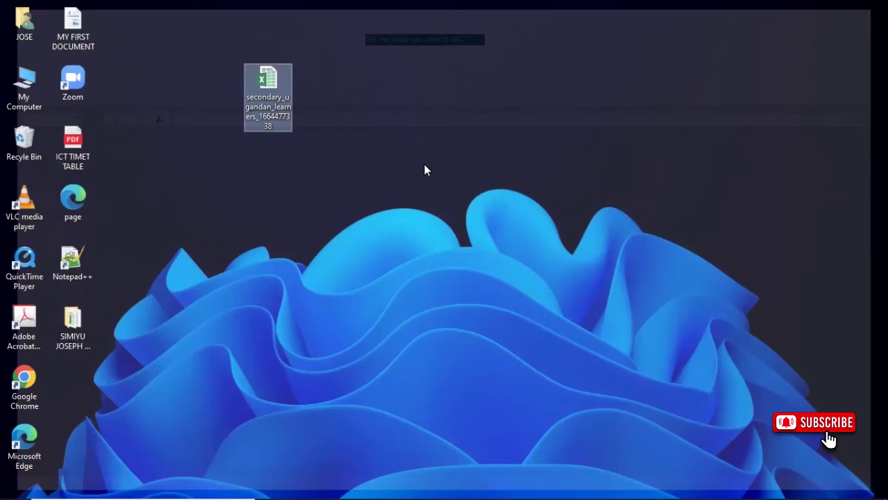
In Chrome, go to EMIS Upload Data, choose the baseline form's Learners section, and open Update Learners' Information
{"action": "left_click_drag", "start_coordinate": [240, 1], "coordinate": [362, 166]}
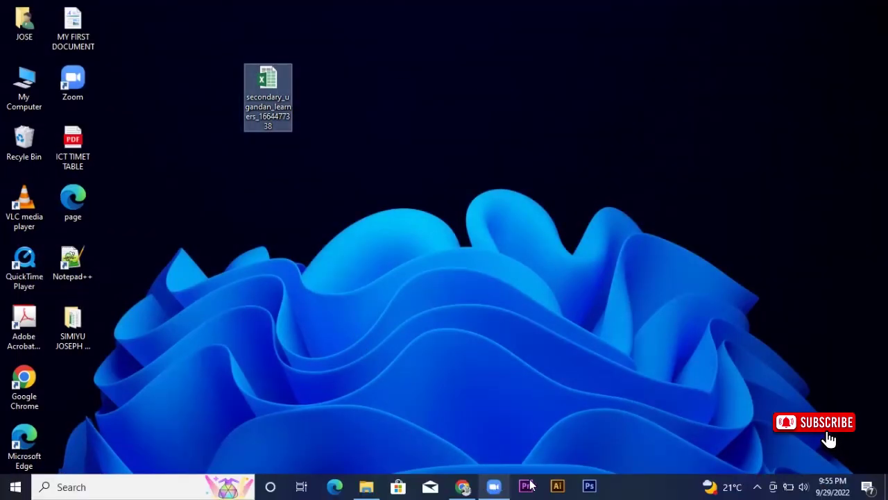
{"action": "left_click", "coordinate": [471, 486]}
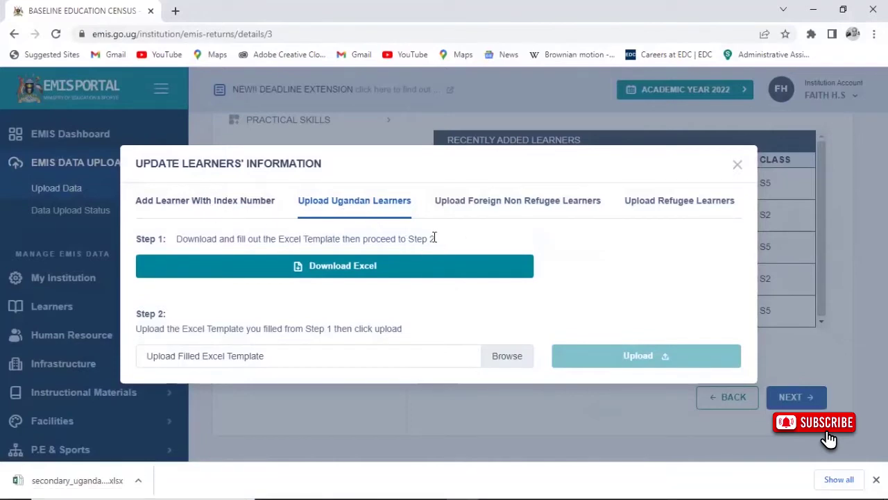
{"action": "left_click", "coordinate": [735, 167]}
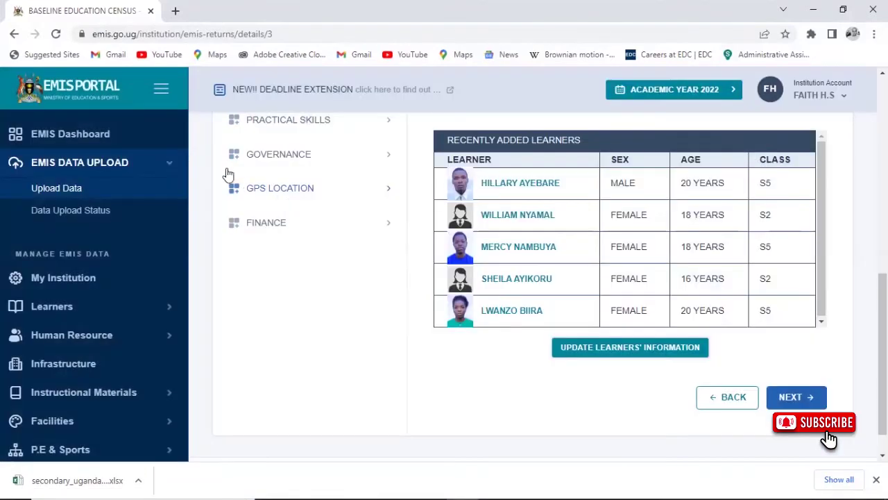
{"action": "left_click", "coordinate": [104, 187]}
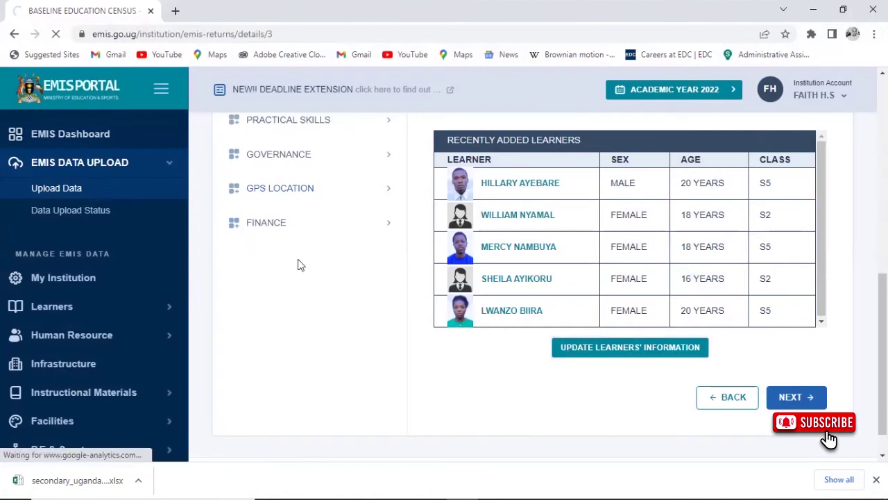
{"action": "left_click", "coordinate": [743, 291]}
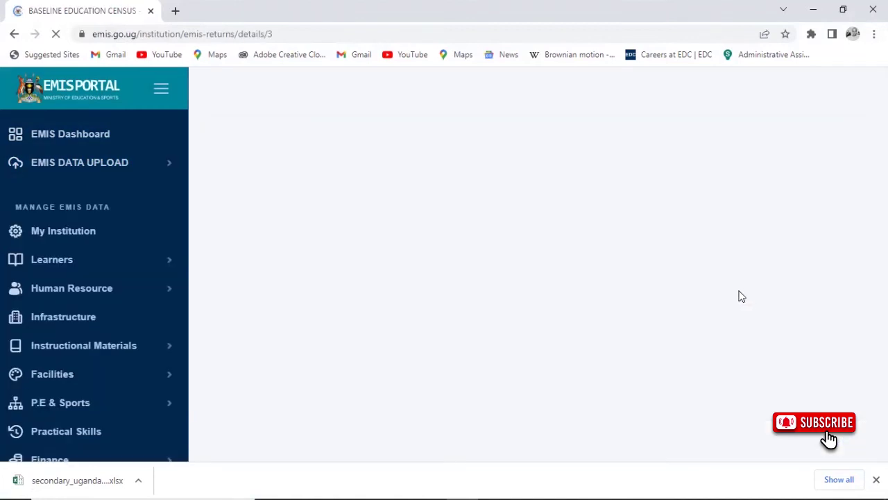
{"action": "left_click", "coordinate": [266, 233]}
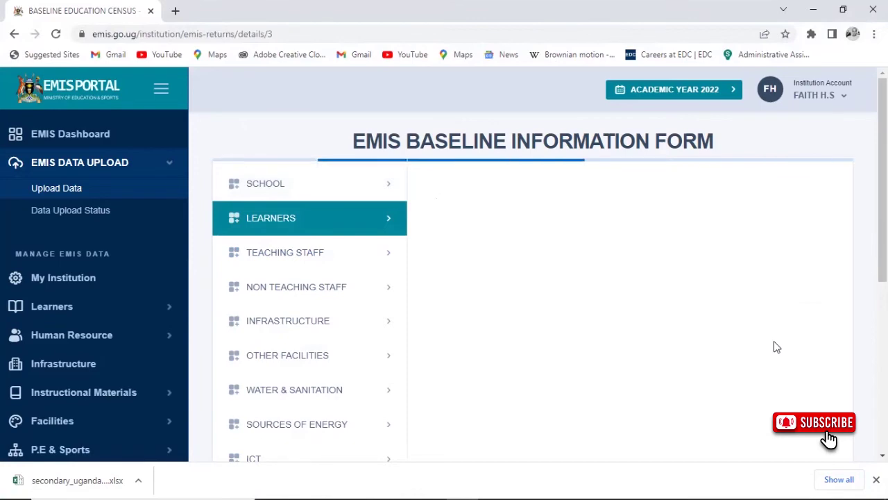
{"action": "scroll", "coordinate": [775, 347], "scroll_direction": "down", "scroll_amount": 7}
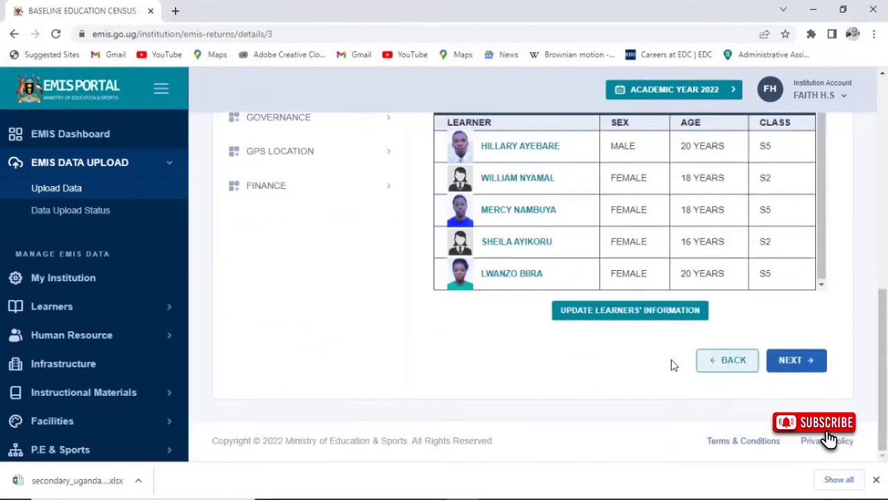
{"action": "left_click", "coordinate": [610, 310]}
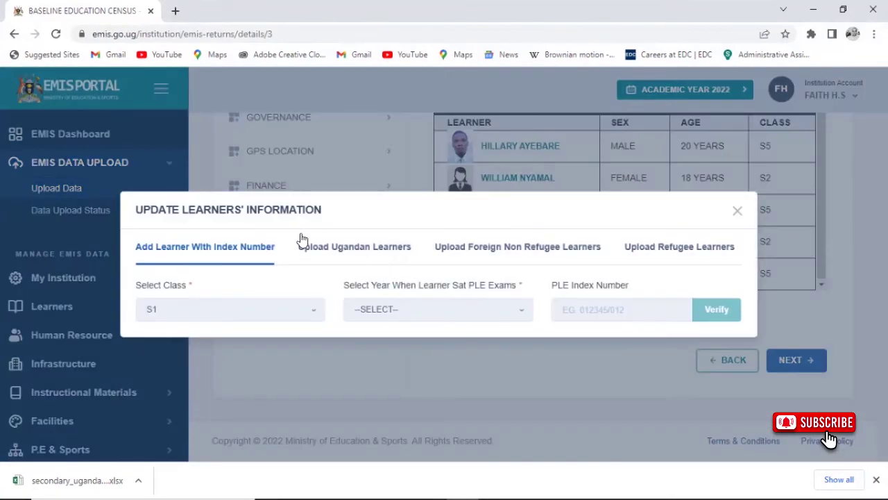
Upload secondary_ugandan_learners_1664477338.xlsx from the Desktop under Upload Ugandan Learners
{"action": "left_click", "coordinate": [351, 257]}
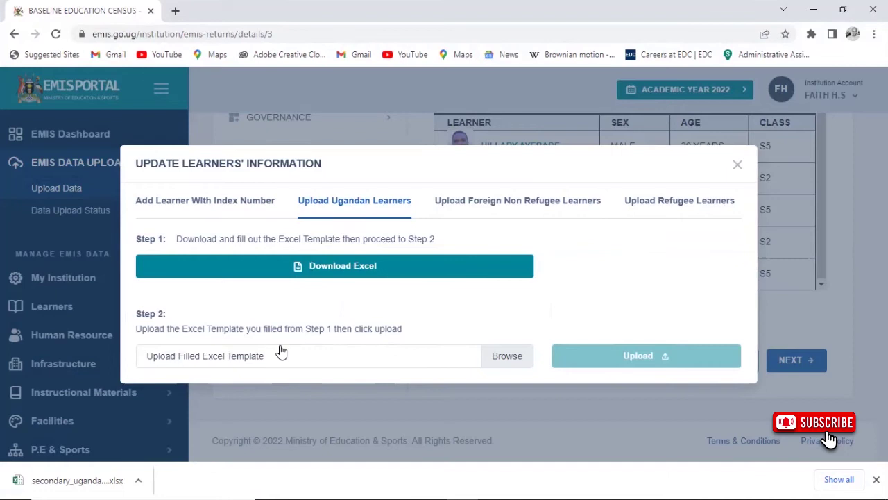
{"action": "left_click", "coordinate": [506, 355]}
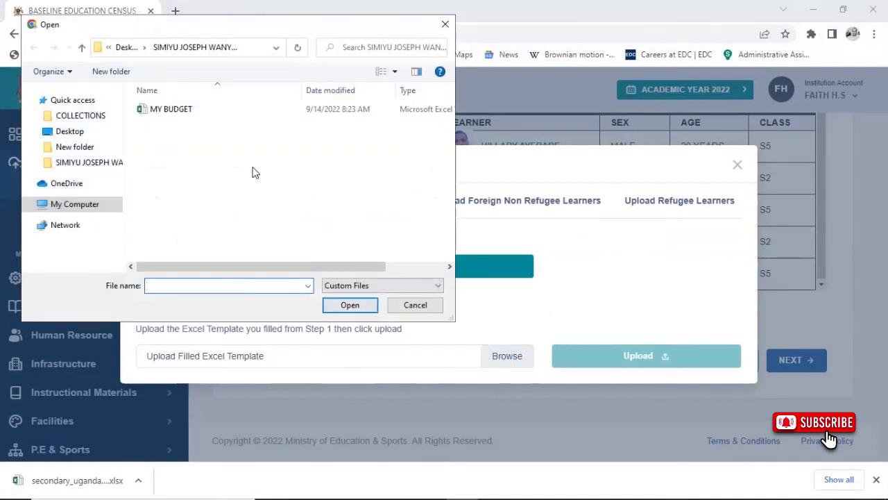
{"action": "left_click", "coordinate": [70, 135]}
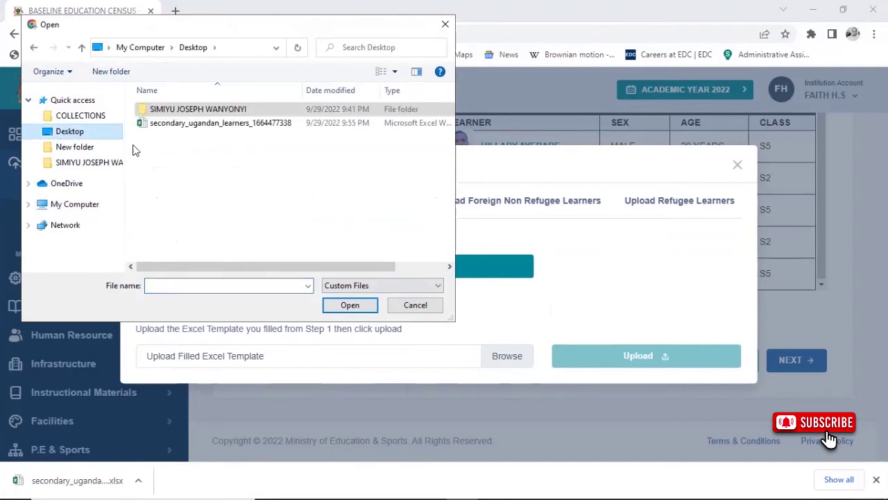
{"action": "left_click", "coordinate": [257, 124]}
{"action": "left_click", "coordinate": [354, 305]}
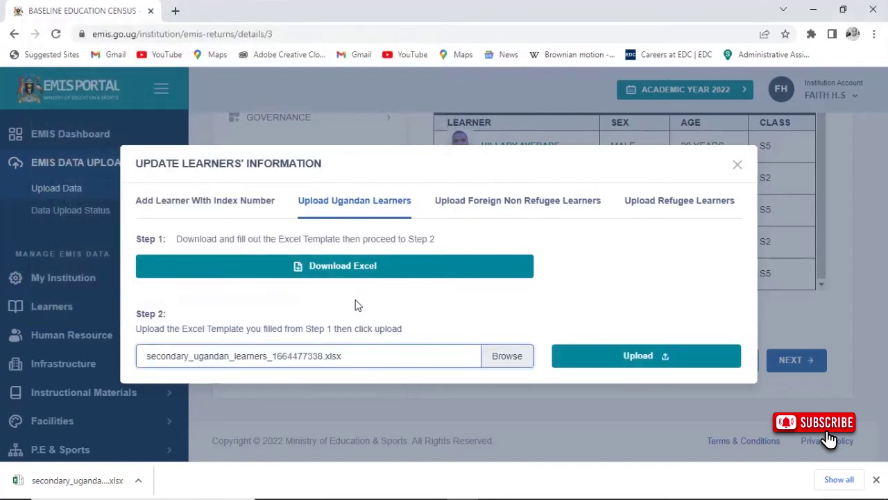
{"action": "left_click", "coordinate": [633, 353]}
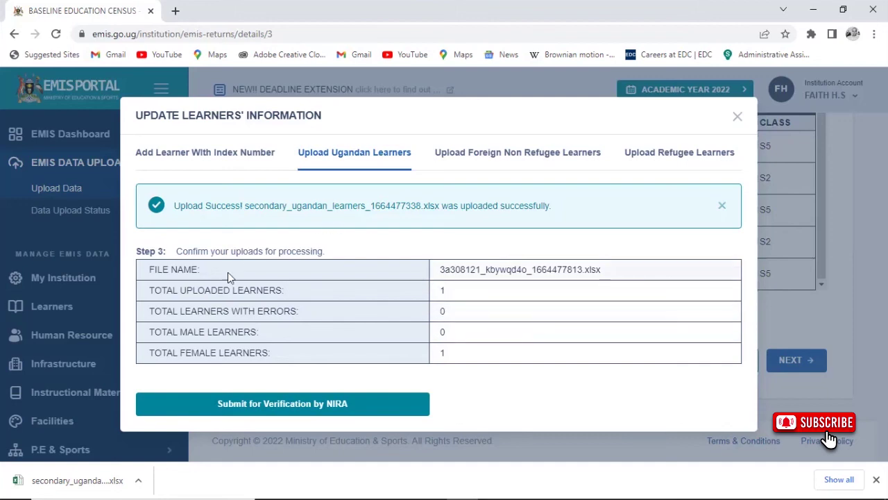
Submit the uploaded learner file for NIRA verification
{"action": "left_click", "coordinate": [277, 404]}
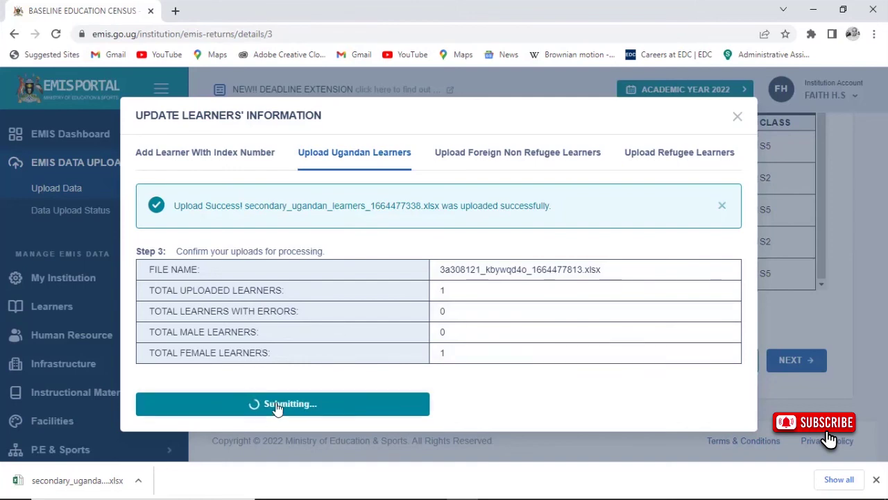